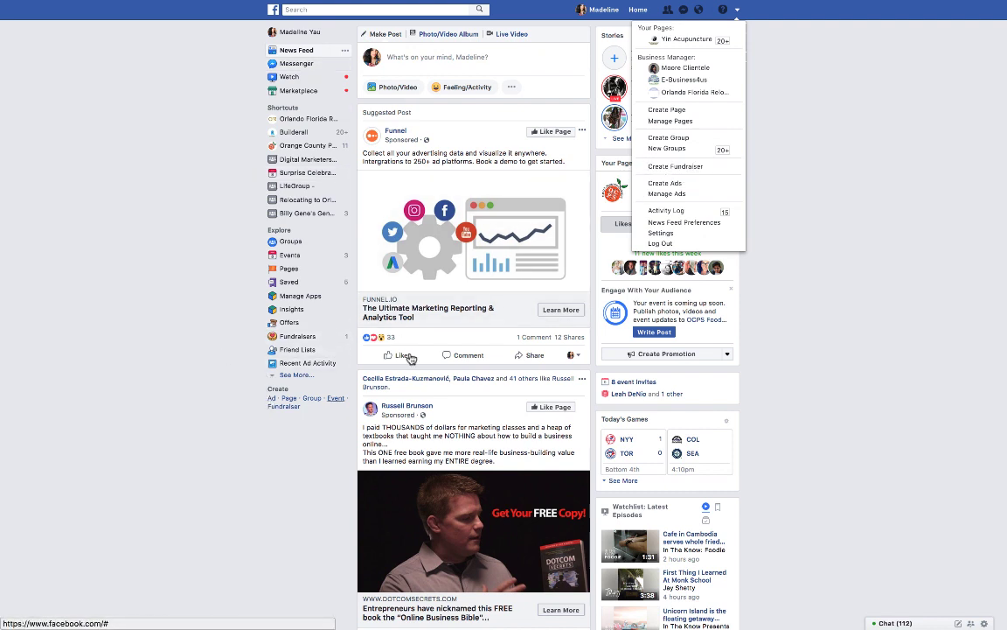
# Open Ads Manager and switch to the Builderall 1 ad account.
pyautogui.click(647, 194)
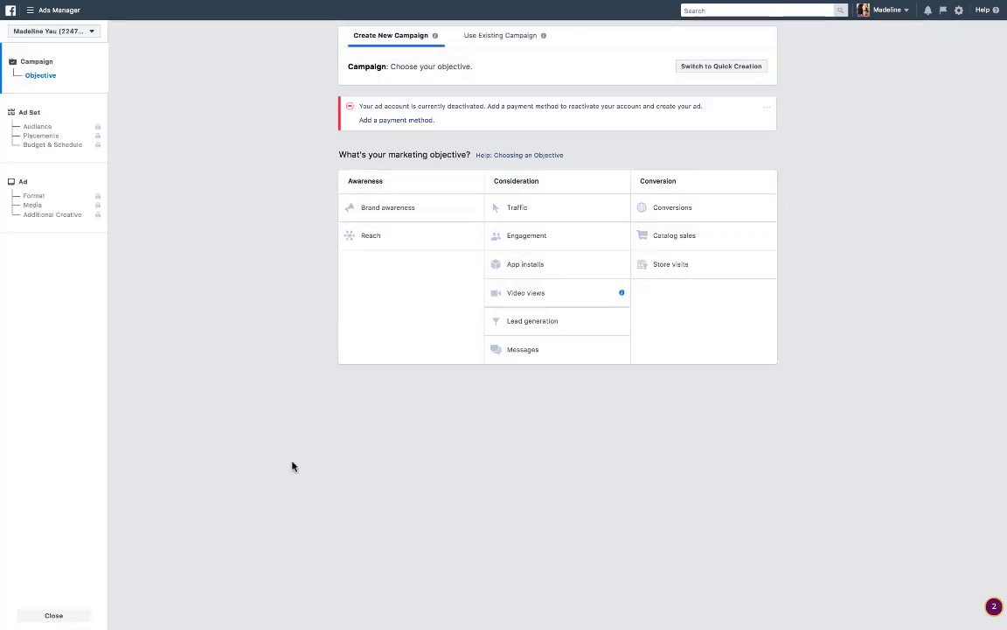
pyautogui.click(91, 31)
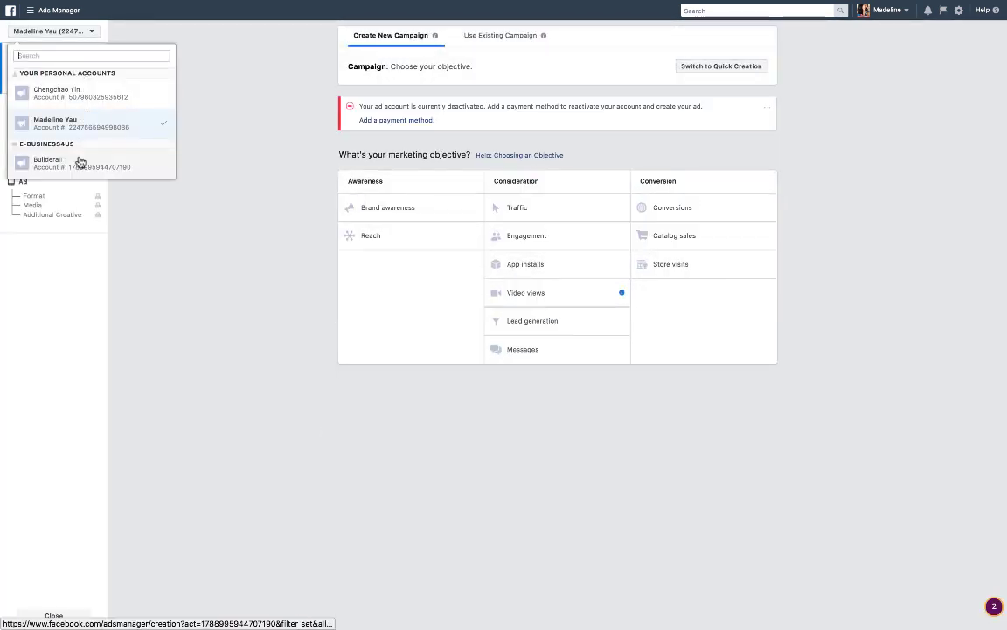
pyautogui.click(79, 162)
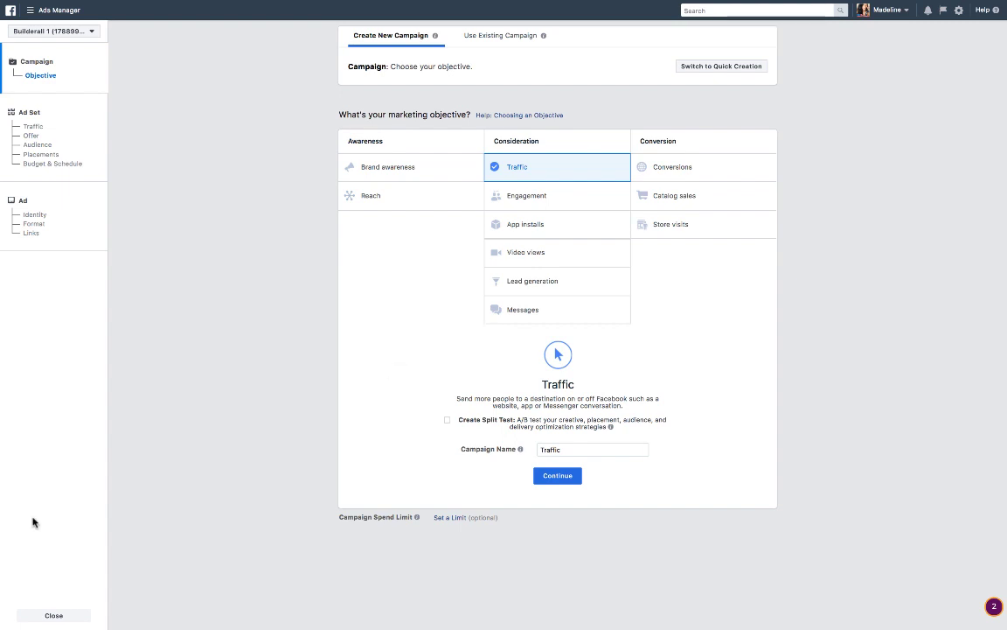
# Start a new Traffic campaign named Facebook Ad (Demo) and continue to the ad set settings.
pyautogui.click(25, 617)
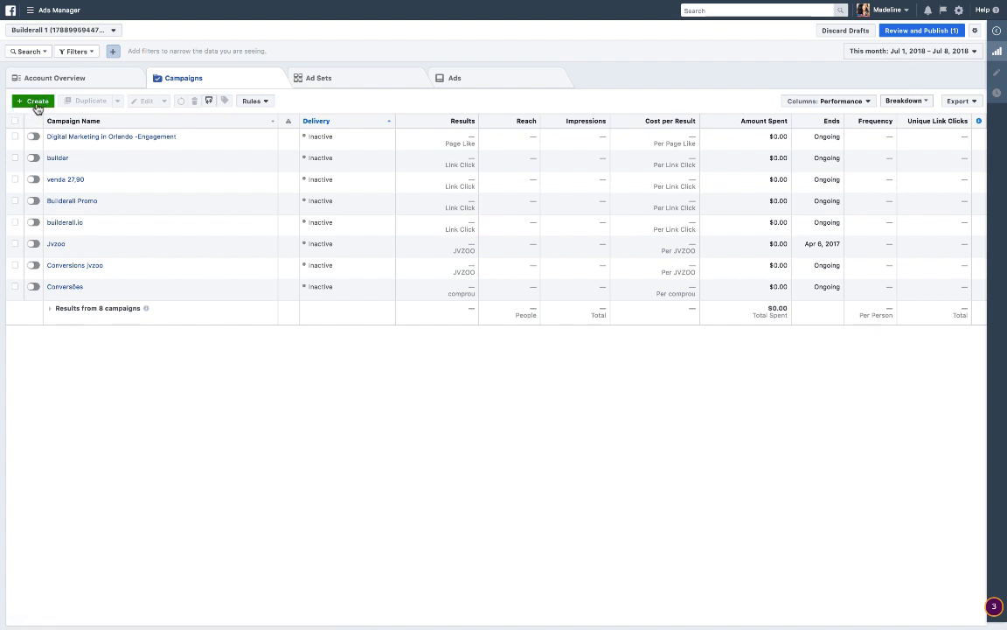
pyautogui.click(37, 102)
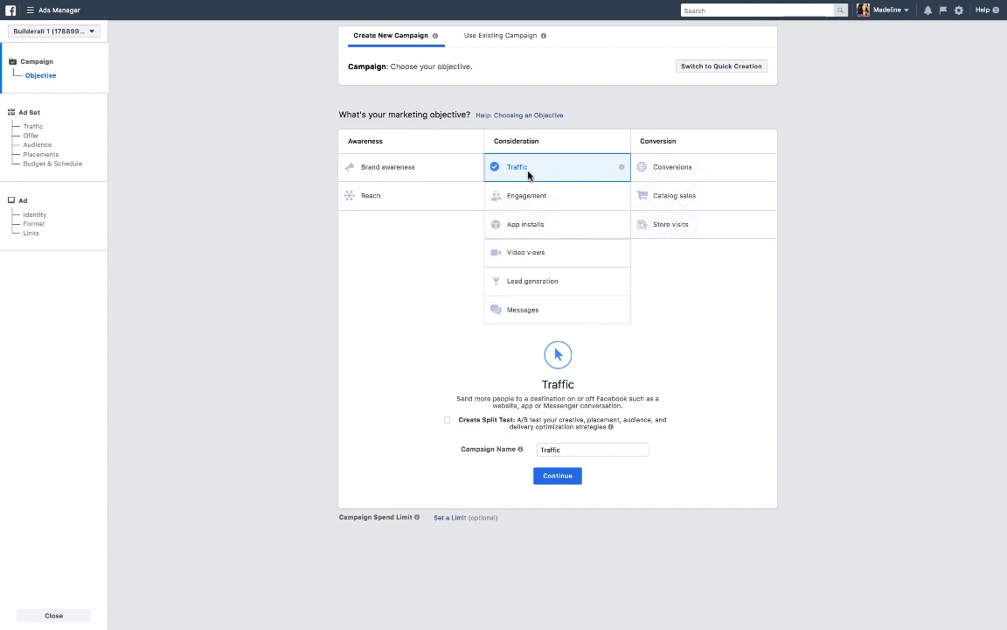
pyautogui.click(577, 450)
pyautogui.press('BackSpace')
pyautogui.press('BackSpace')
pyautogui.press('BackSpace')
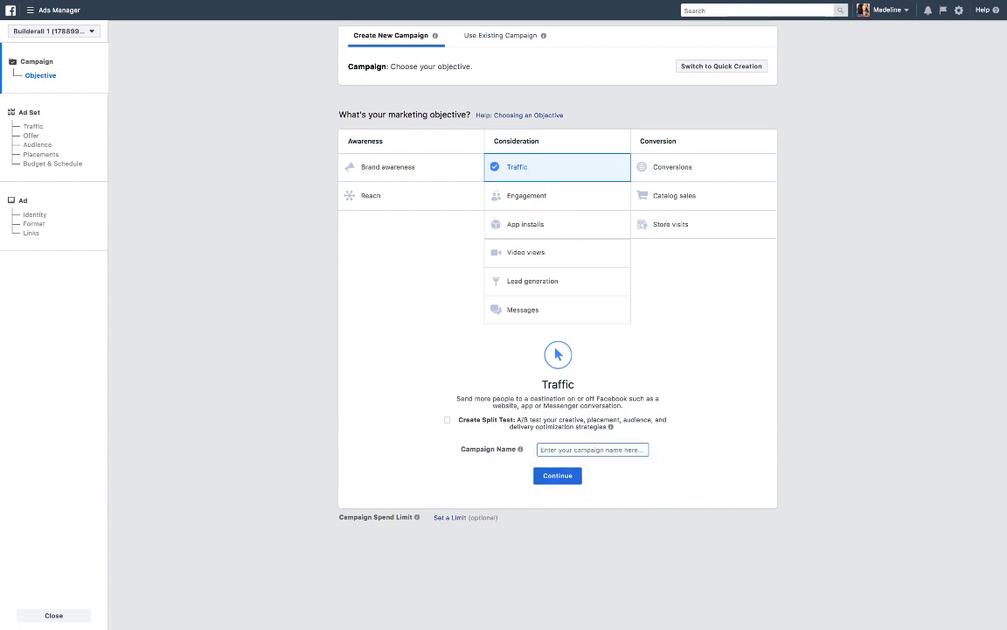
pyautogui.write('Facebook Ad (Demo')
pyautogui.click(558, 478)
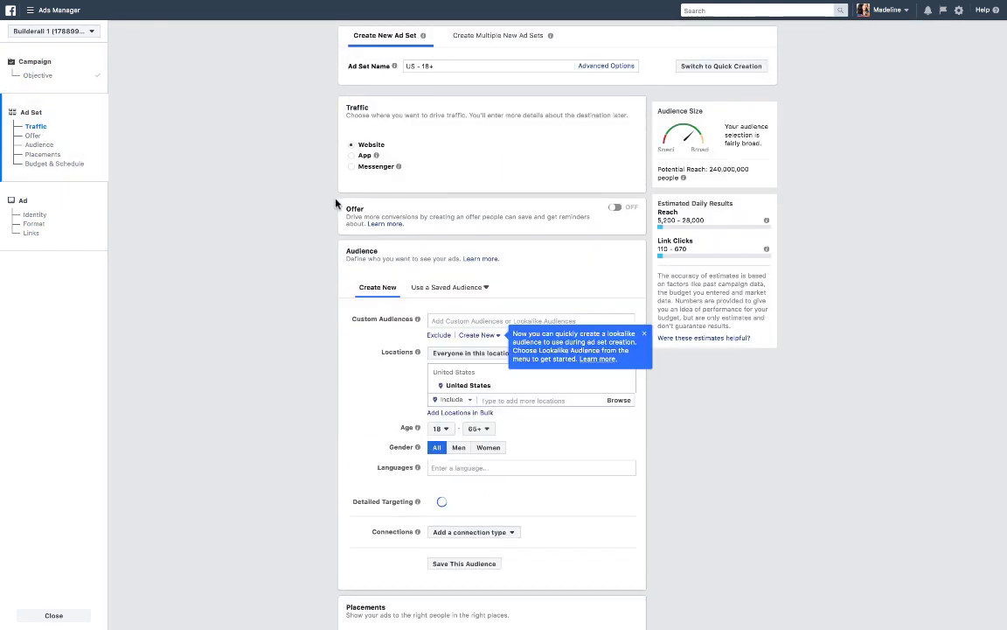
# Rename the ad set to Facebook Ad (Demo).
pyautogui.click(444, 68)
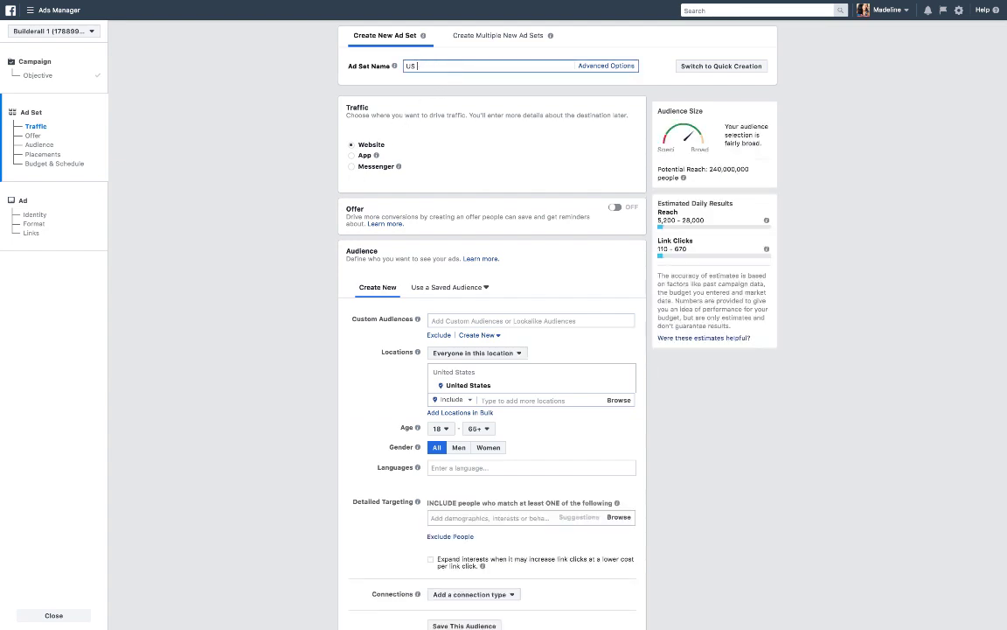
pyautogui.press('BackSpace')
pyautogui.press('BackSpace')
pyautogui.press('BackSpace')
pyautogui.write('Facebook Ad (Demo')
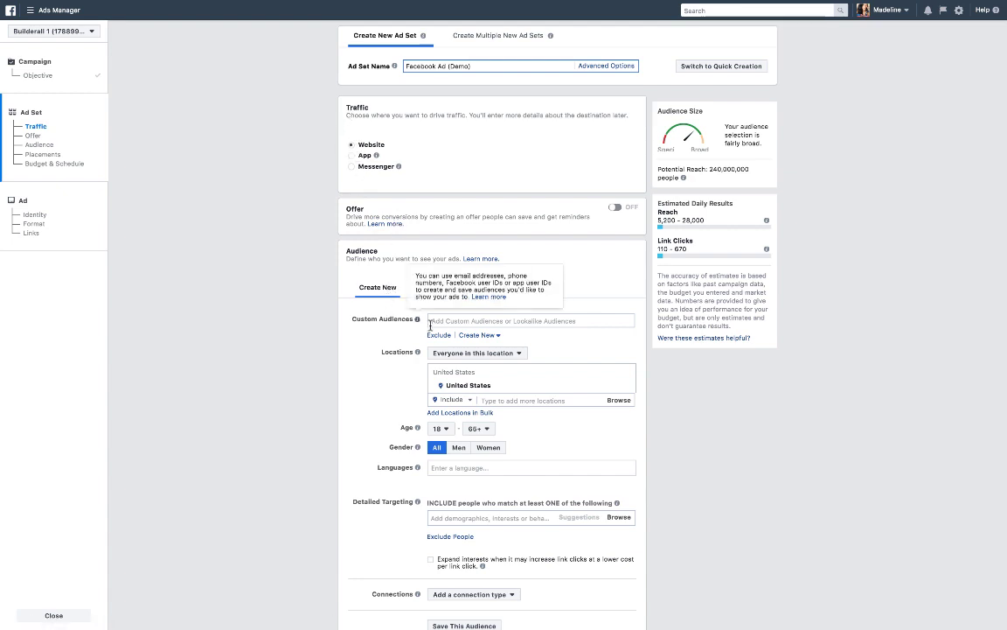
# Set the audience's minimum age to 25.
pyautogui.scroll(-1, 496, 361)
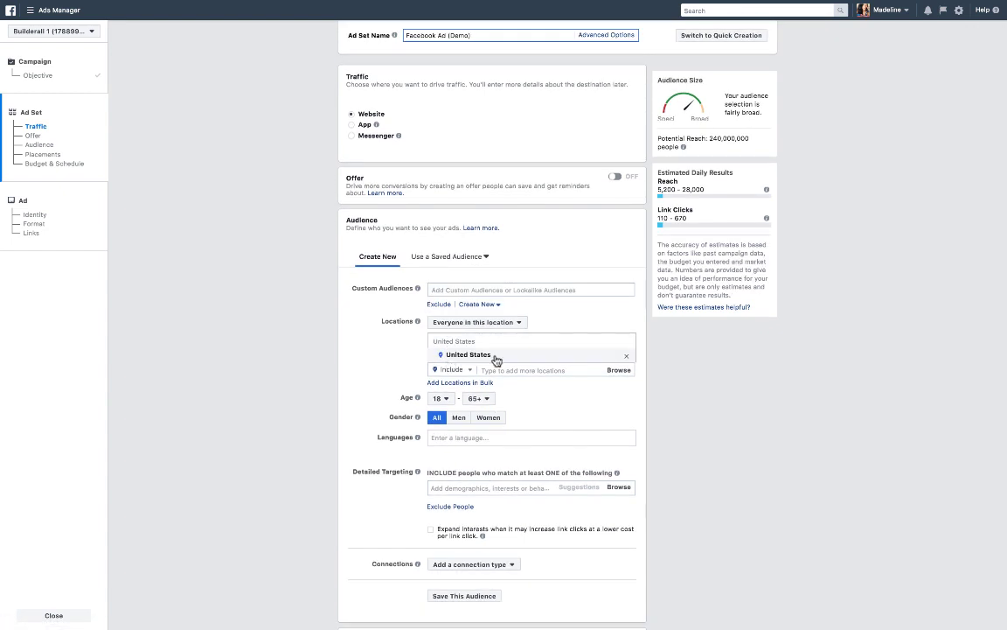
pyautogui.scroll(-1, 490, 366)
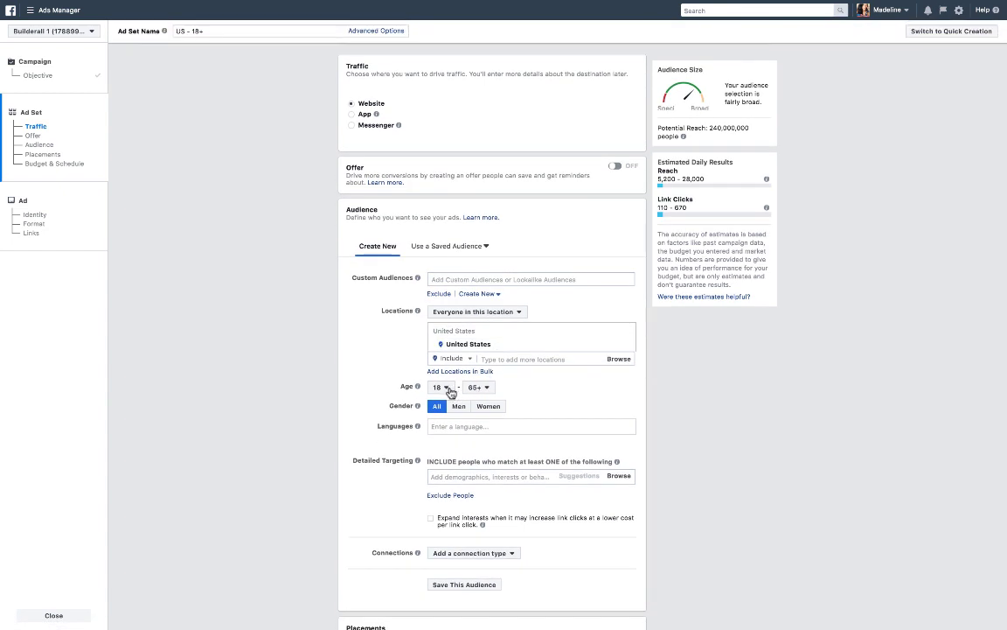
pyautogui.click(446, 388)
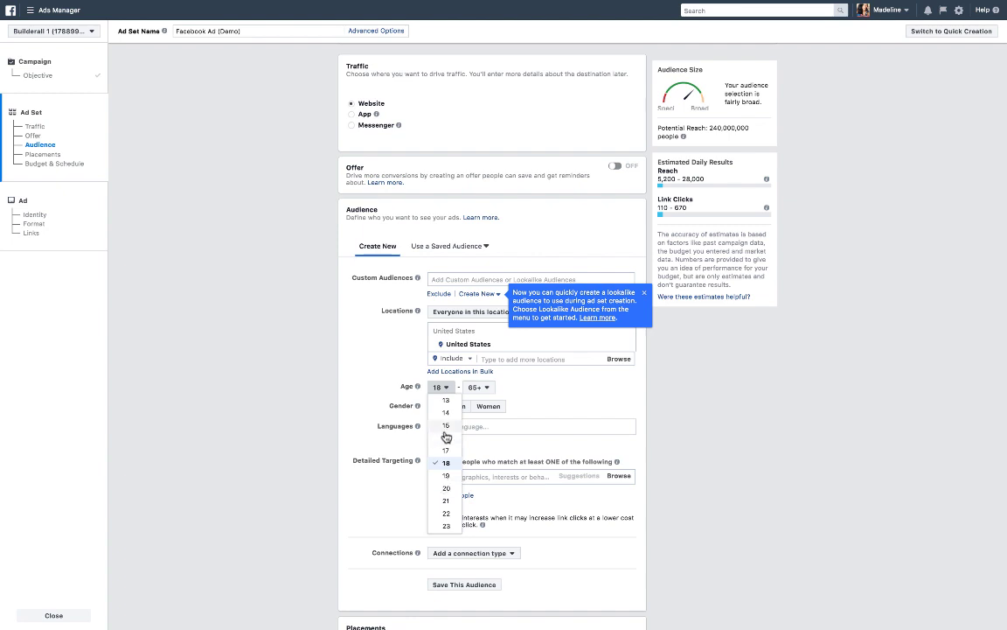
pyautogui.scroll(-1, 446, 481)
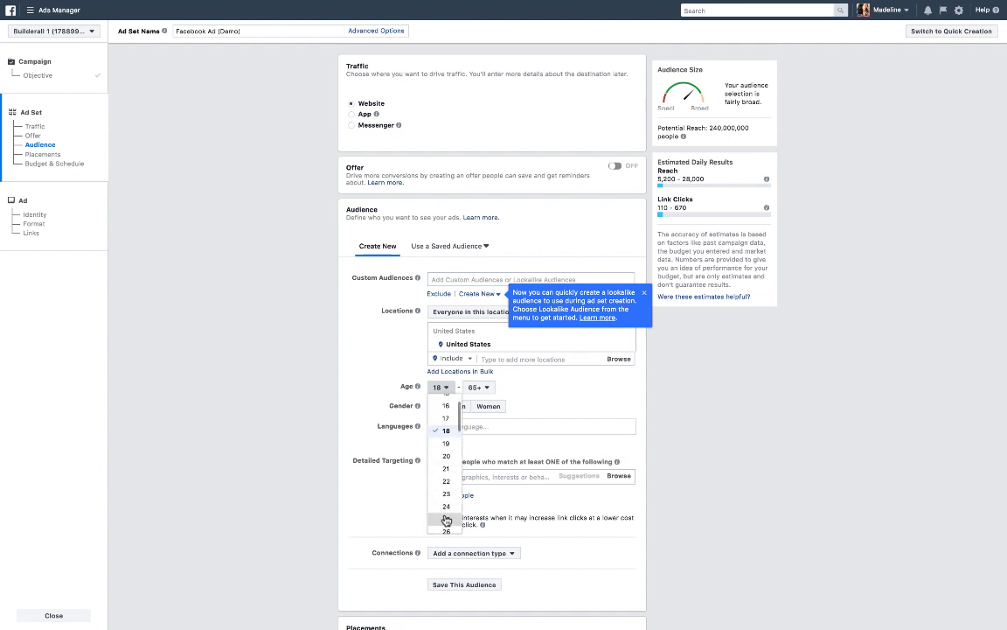
pyautogui.click(445, 521)
# Set the audience's maximum age to 55.
pyautogui.click(485, 387)
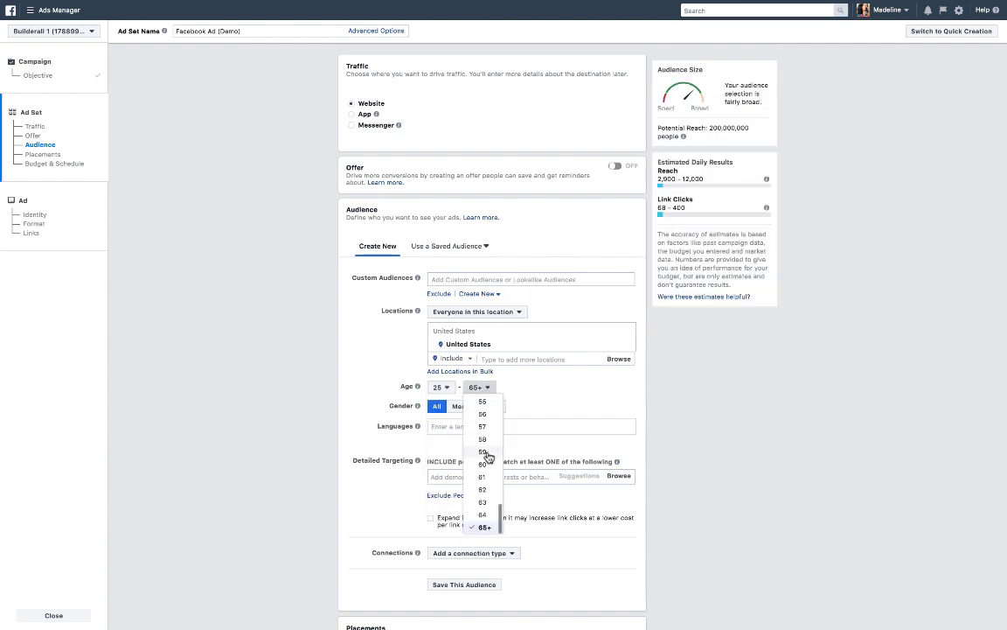
pyautogui.scroll(1, 483, 428)
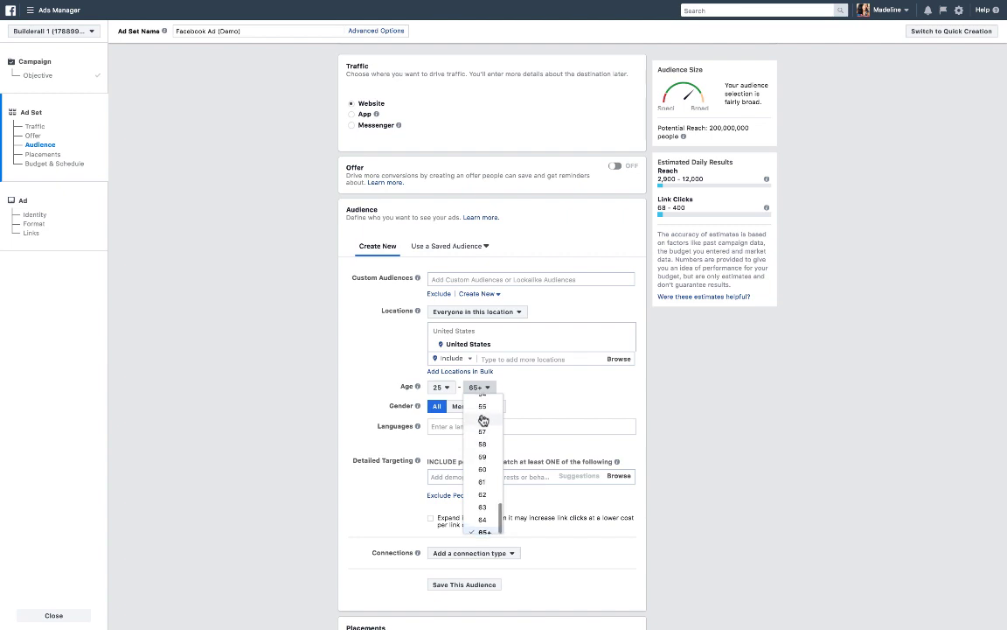
pyautogui.click(482, 406)
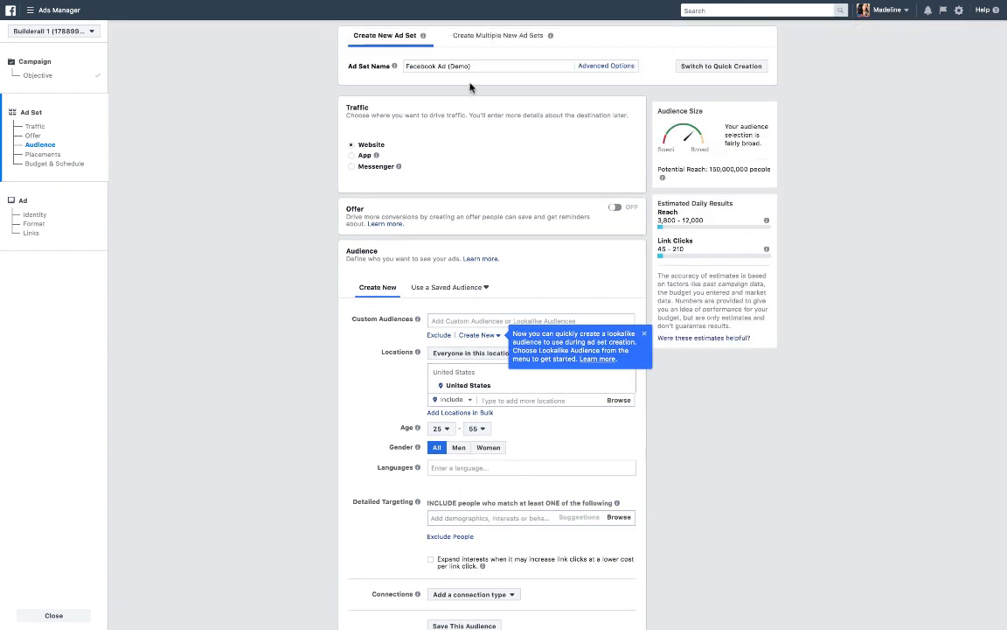
# Extend the ad set name to Facebook Ad (Demo) 25-55 - Spanish - US.
pyautogui.click(433, 62)
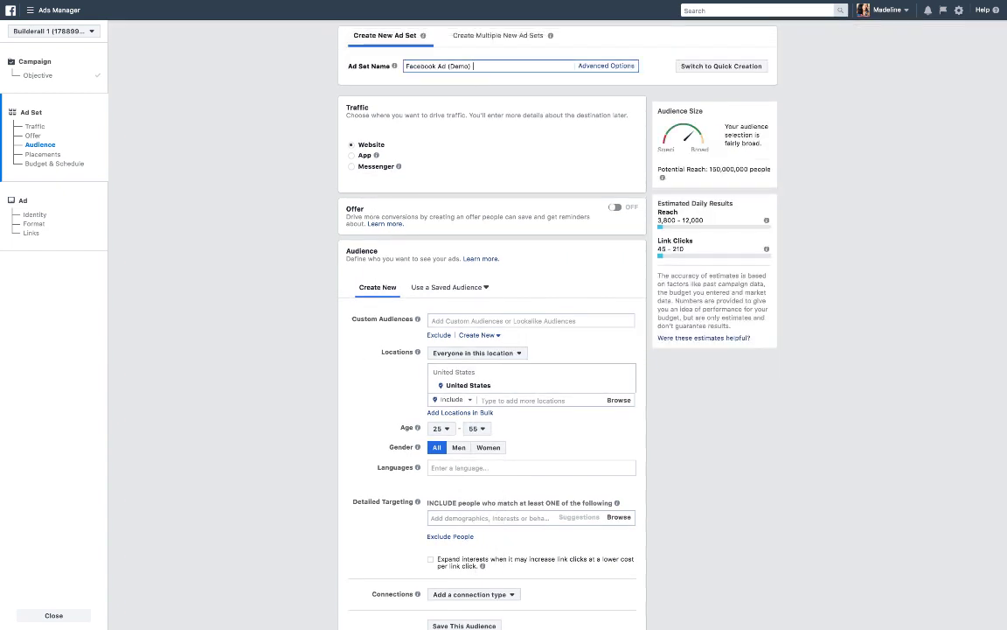
pyautogui.write('25-55')
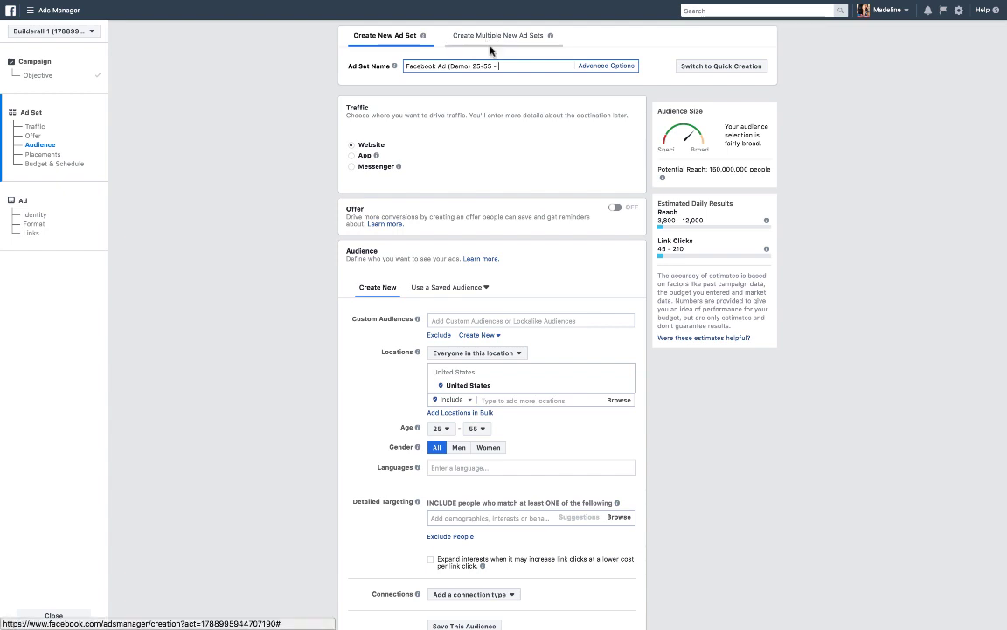
pyautogui.write('- ')
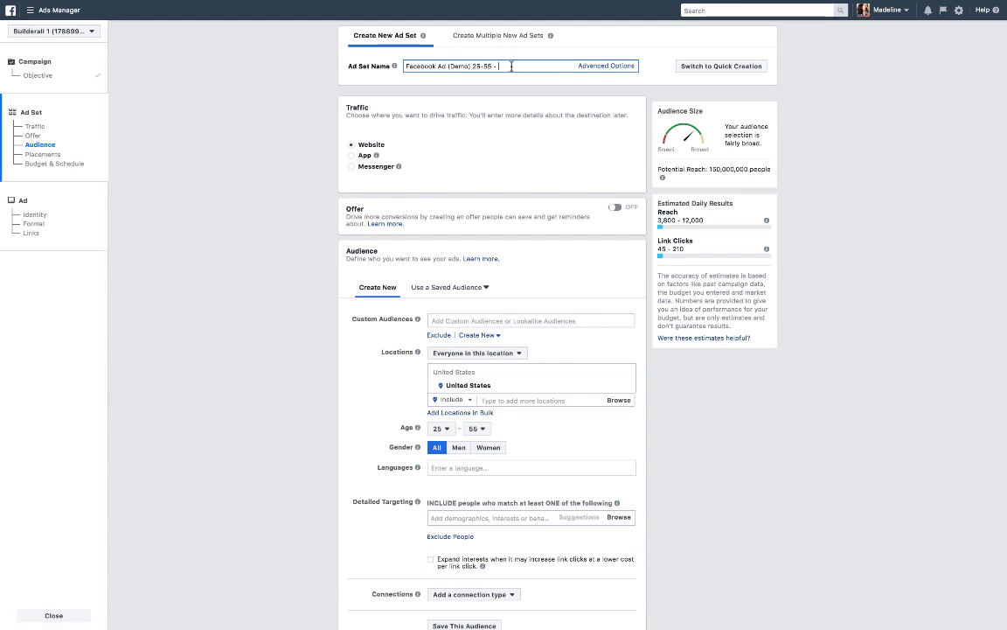
pyautogui.write('Spanish - US')
# Add English (All) as the audience language.
pyautogui.scroll(-3, 542, 131)
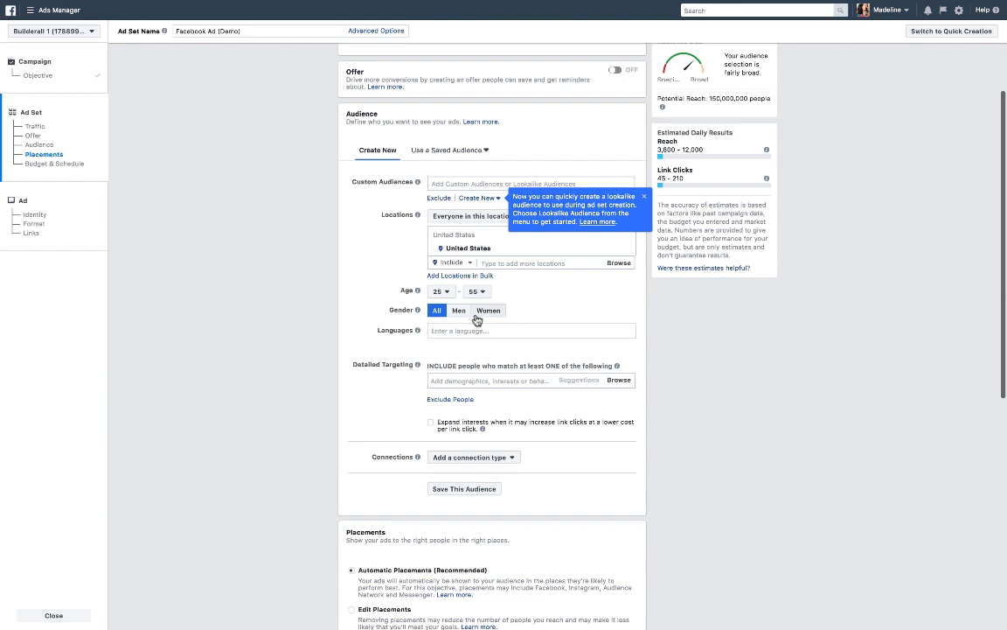
pyautogui.click(452, 331)
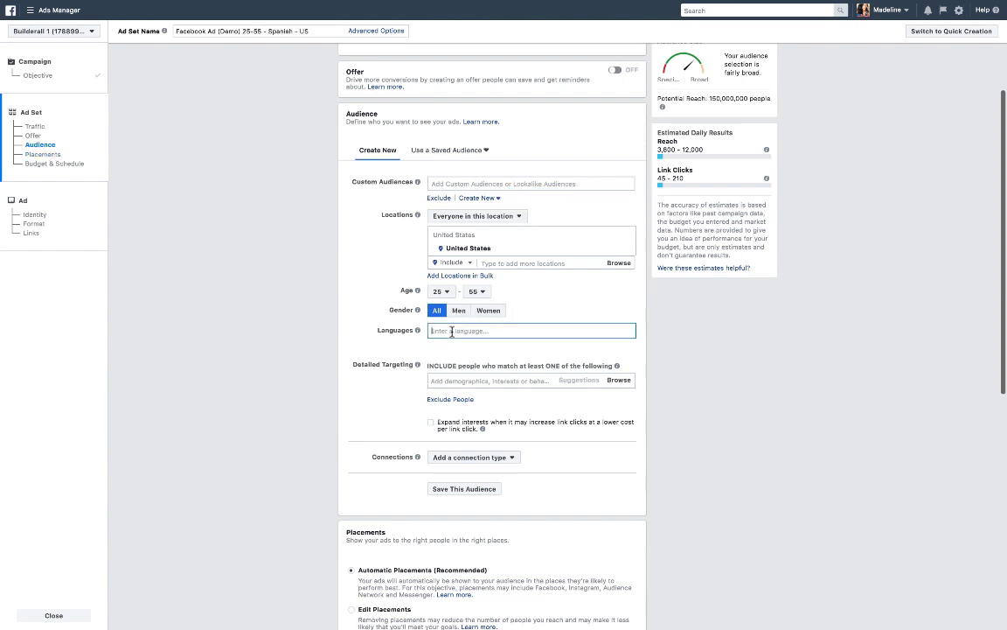
pyautogui.write('Spanins')
pyautogui.press('BackSpace')
pyautogui.press('BackSpace')
pyautogui.press('BackSpace')
pyautogui.press('BackSpace')
pyautogui.press('BackSpace')
pyautogui.press('BackSpace')
pyautogui.write('Englis')
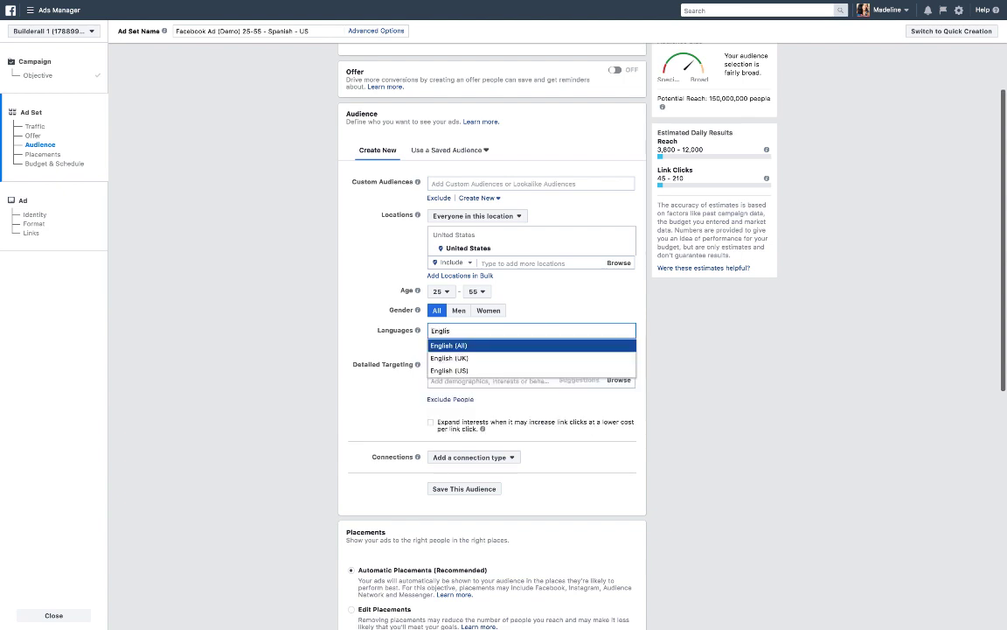
pyautogui.press('Return')
# Rename the ad set to Facebook Ad (Demo) 25-55 - English - US.
pyautogui.scroll(2, 378, 322)
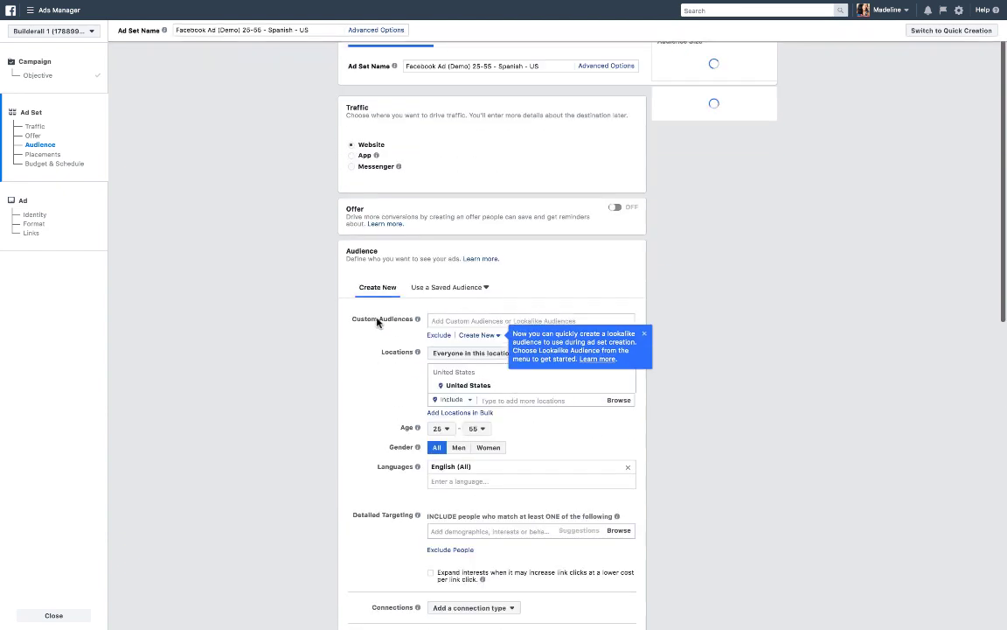
pyautogui.click(524, 65)
pyautogui.press('BackSpace')
pyautogui.press('BackSpace')
pyautogui.press('BackSpace')
pyautogui.press('BackSpace')
pyautogui.press('BackSpace')
pyautogui.press('BackSpace')
pyautogui.press('BackSpace')
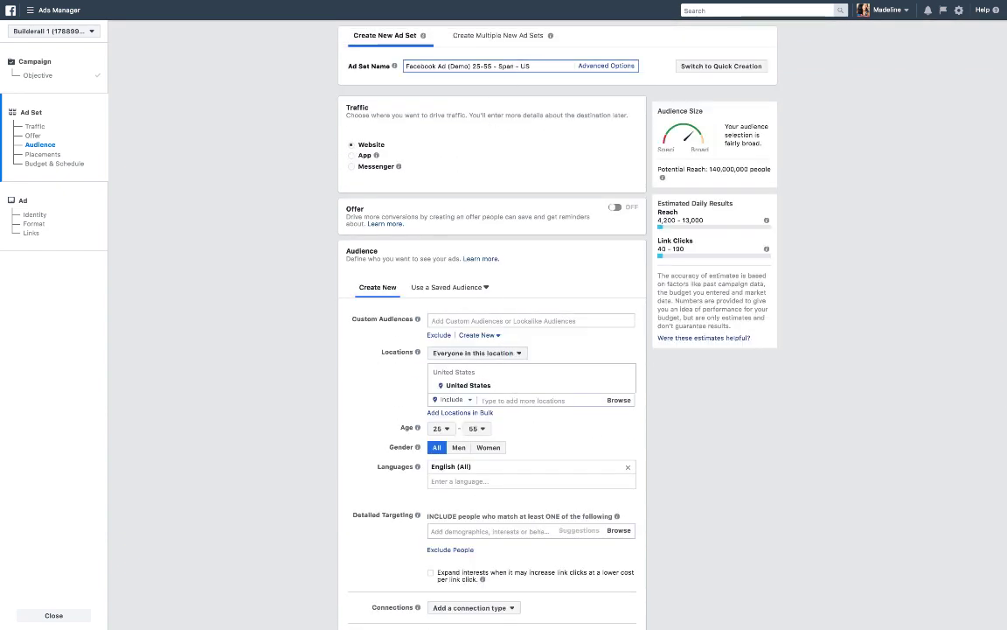
pyautogui.write('Englis')
pyautogui.write('h')
pyautogui.press('BackSpace')
pyautogui.press('BackSpace')
pyautogui.press('BackSpace')
pyautogui.press('BackSpace')
pyautogui.press('BackSpace')
pyautogui.press('BackSpace')
pyautogui.press('BackSpace')
pyautogui.write('Spanish')
# Search detailed targeting for Marketing and add the Digital marketing interest.
pyautogui.scroll(-3, 488, 125)
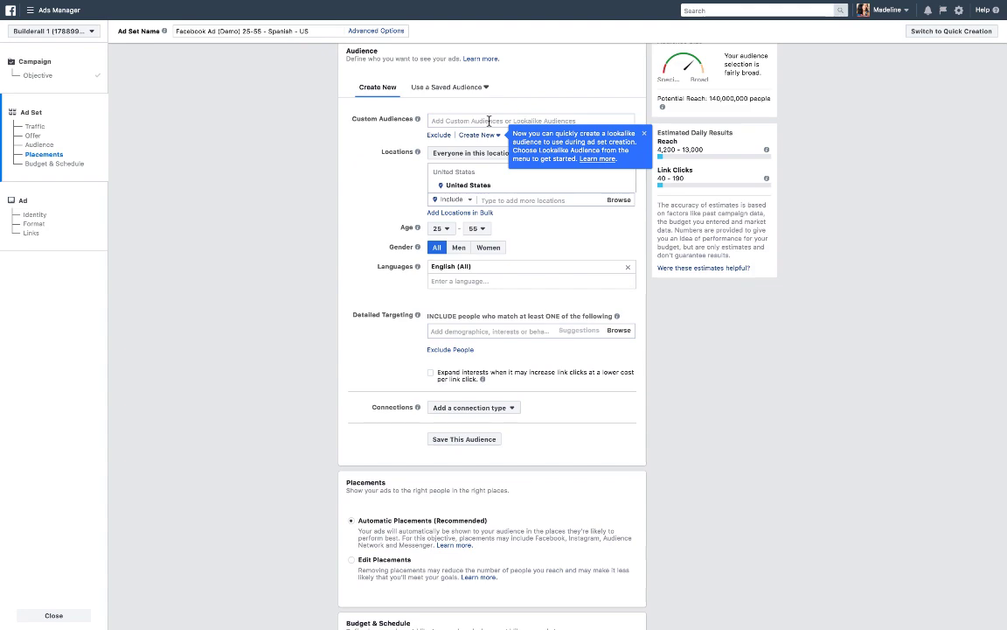
pyautogui.scroll(-2, 489, 122)
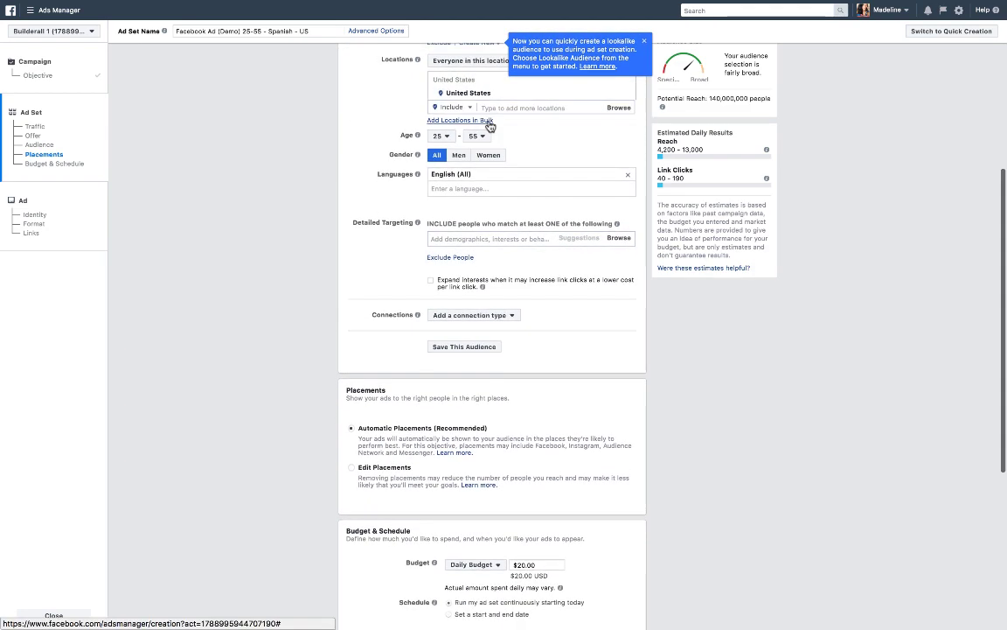
pyautogui.scroll(-1, 490, 126)
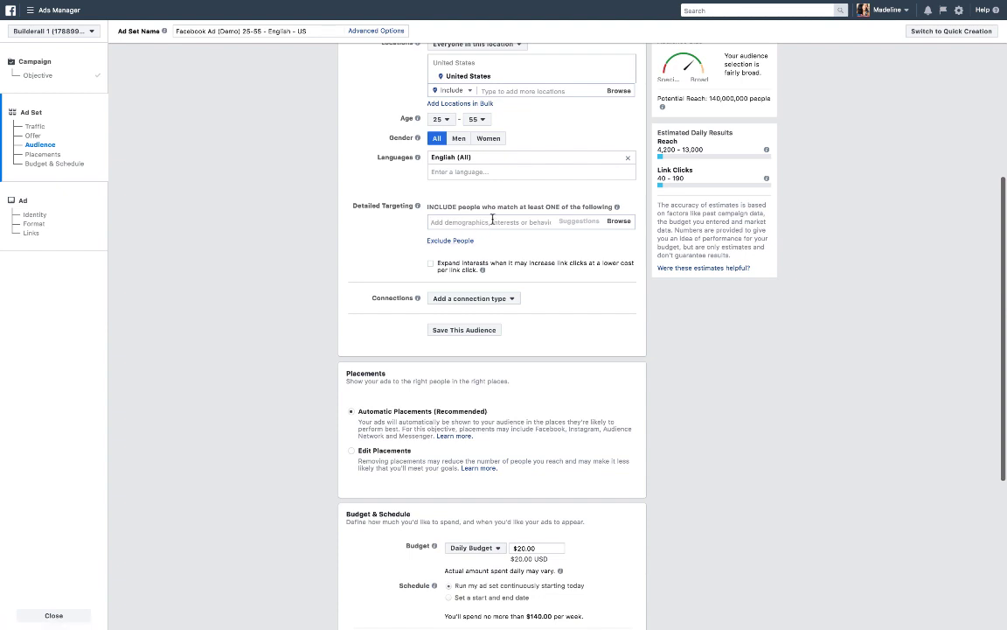
pyautogui.click(493, 220)
pyautogui.write('Marketi')
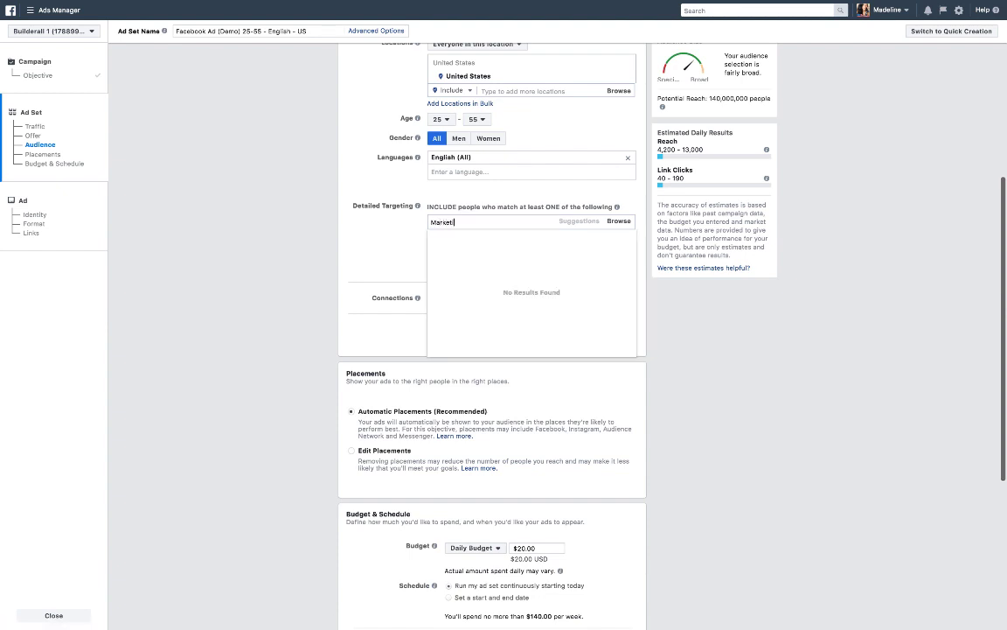
pyautogui.write('ng')
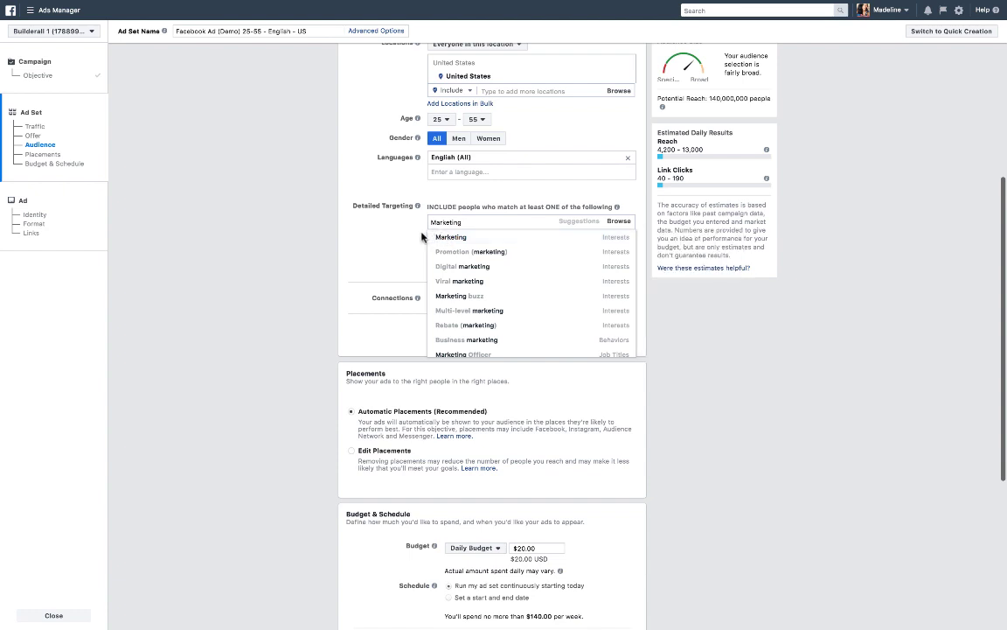
pyautogui.click(409, 266)
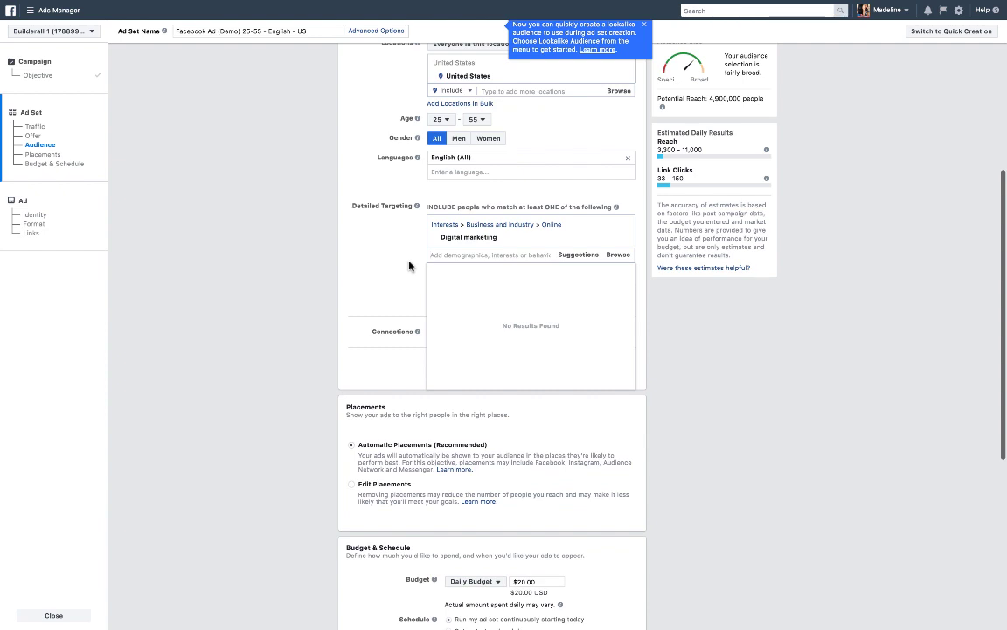
pyautogui.click(405, 270)
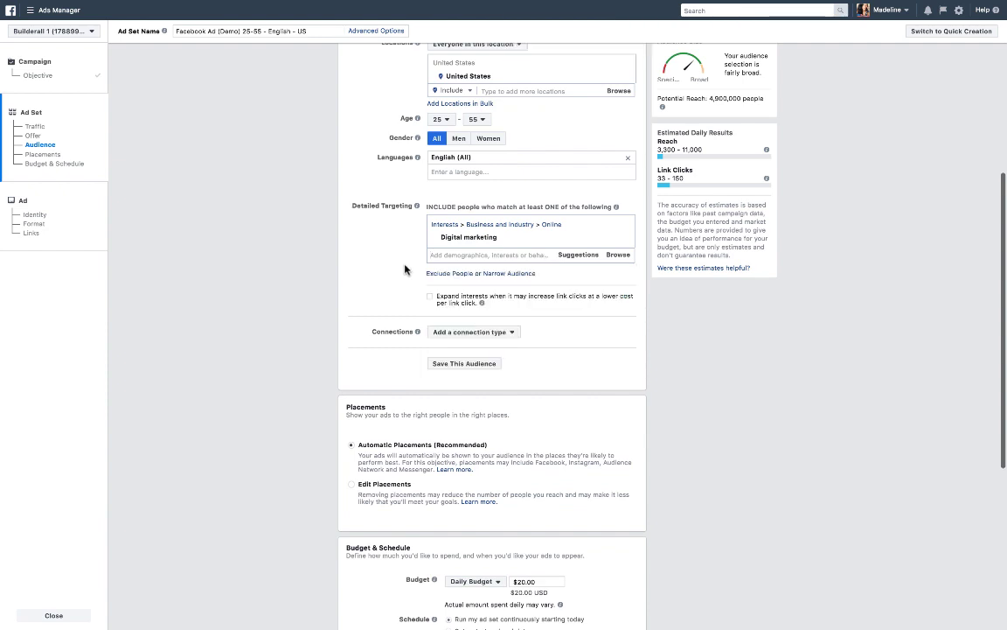
# Add a Facebook Pages connection targeting people who like your Page.
pyautogui.scroll(-1, 404, 270)
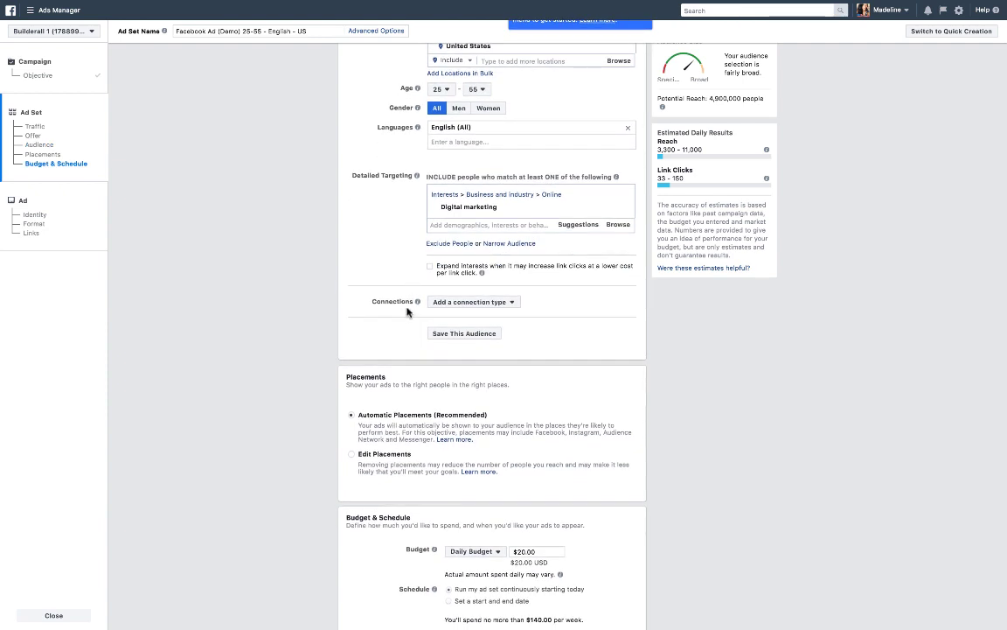
pyautogui.click(512, 302)
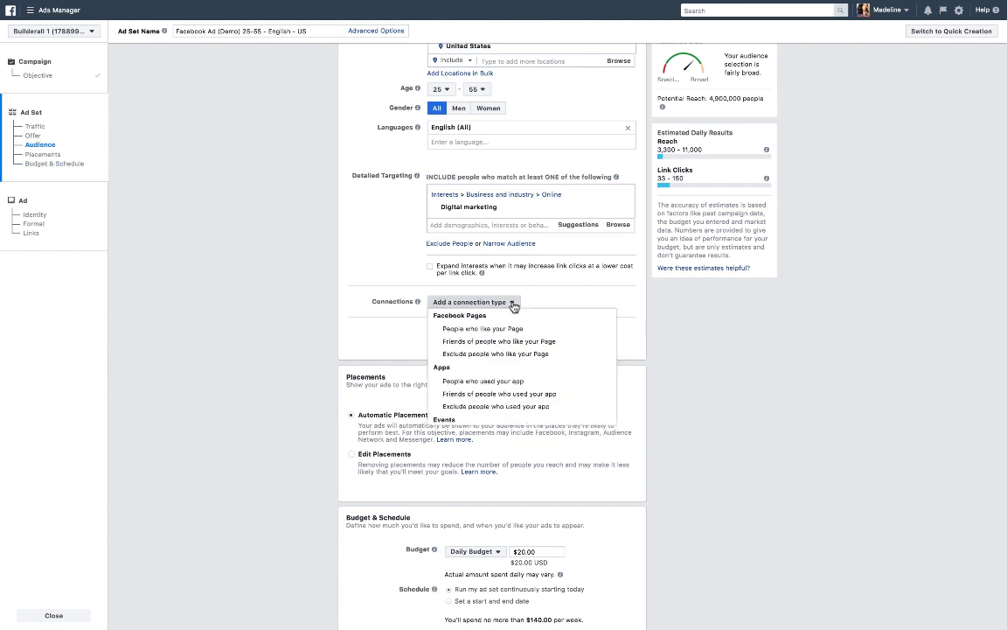
pyautogui.click(451, 329)
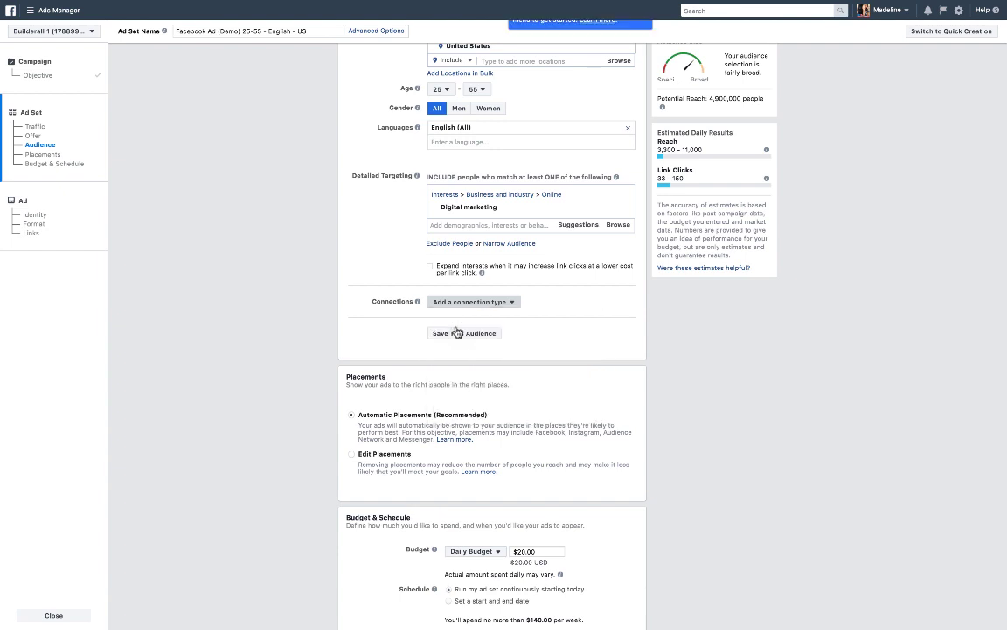
pyautogui.click(445, 339)
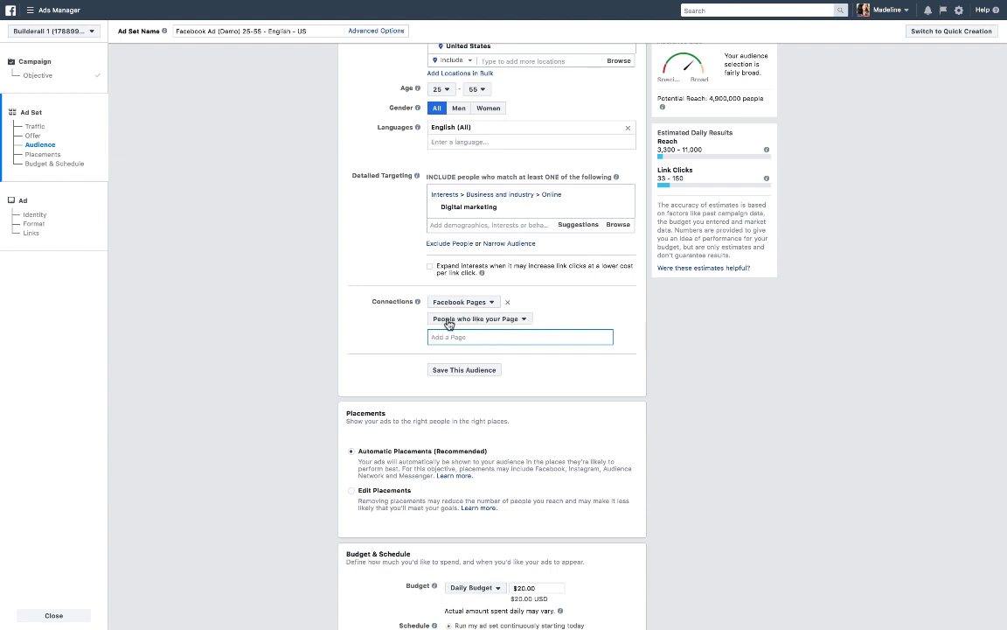
# Switch the ad set's placements from automatic to Edit Placements.
pyautogui.scroll(-1, 376, 328)
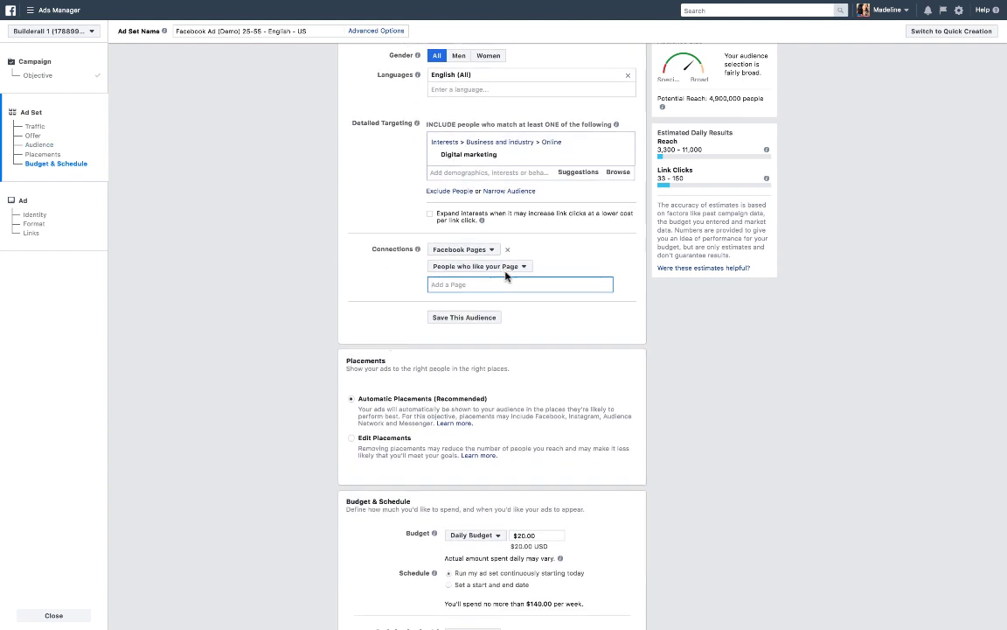
pyautogui.scroll(-1, 441, 318)
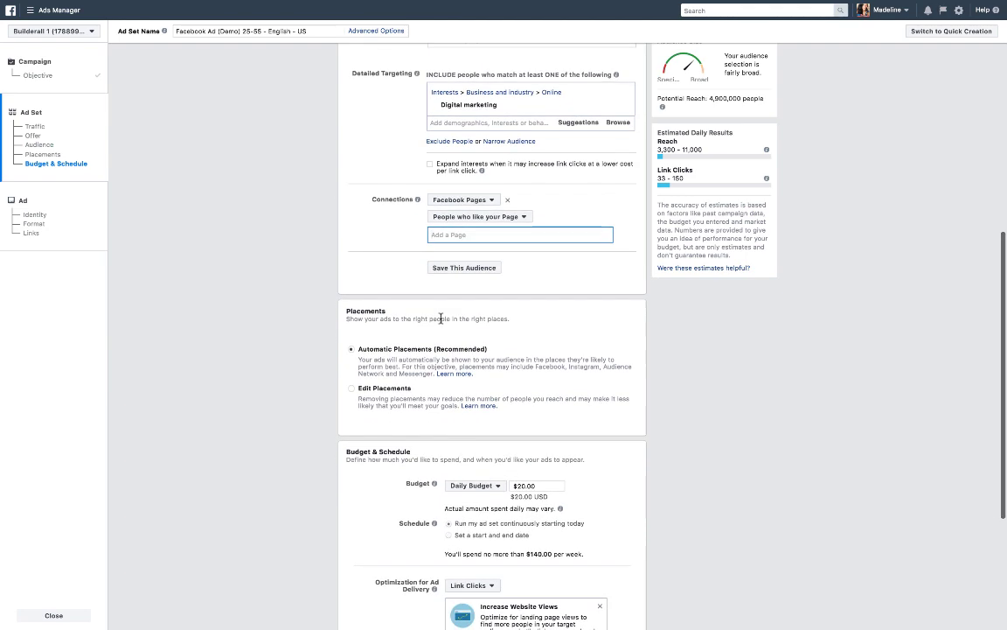
pyautogui.scroll(-1, 441, 318)
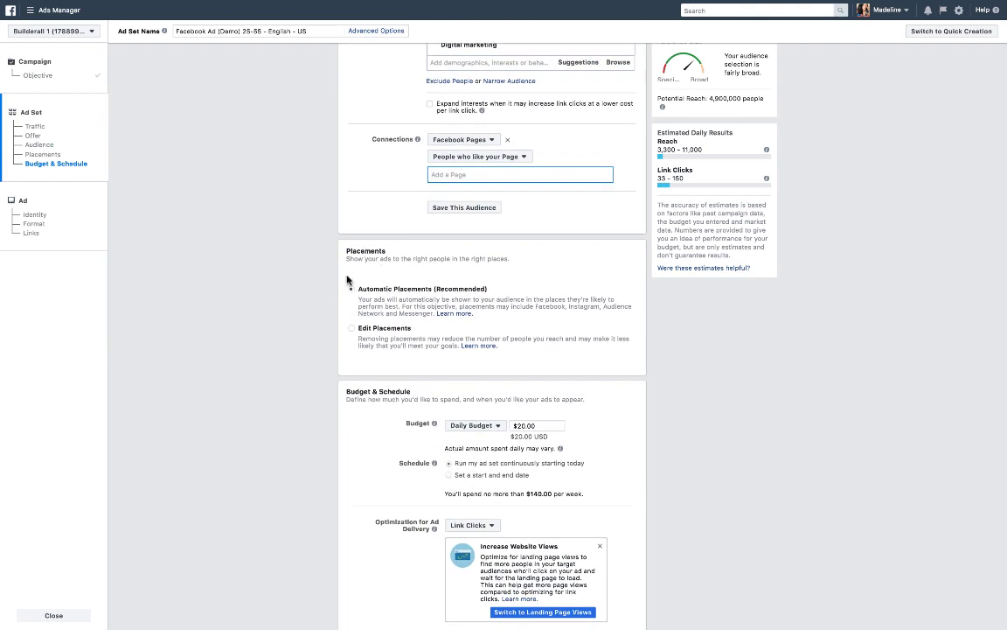
pyautogui.click(348, 280)
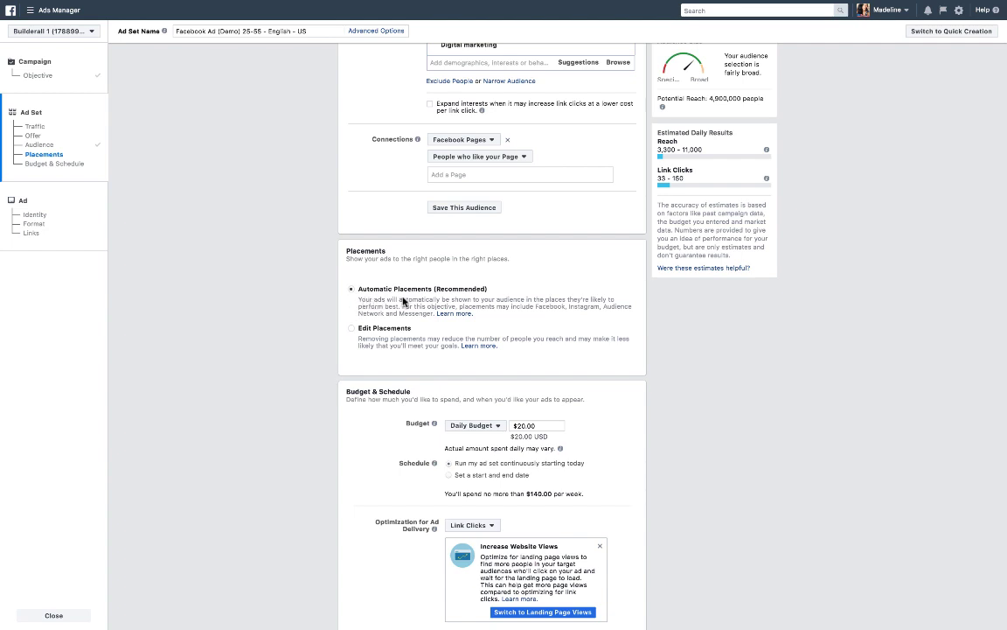
pyautogui.click(370, 332)
pyautogui.scroll(-5, 337, 401)
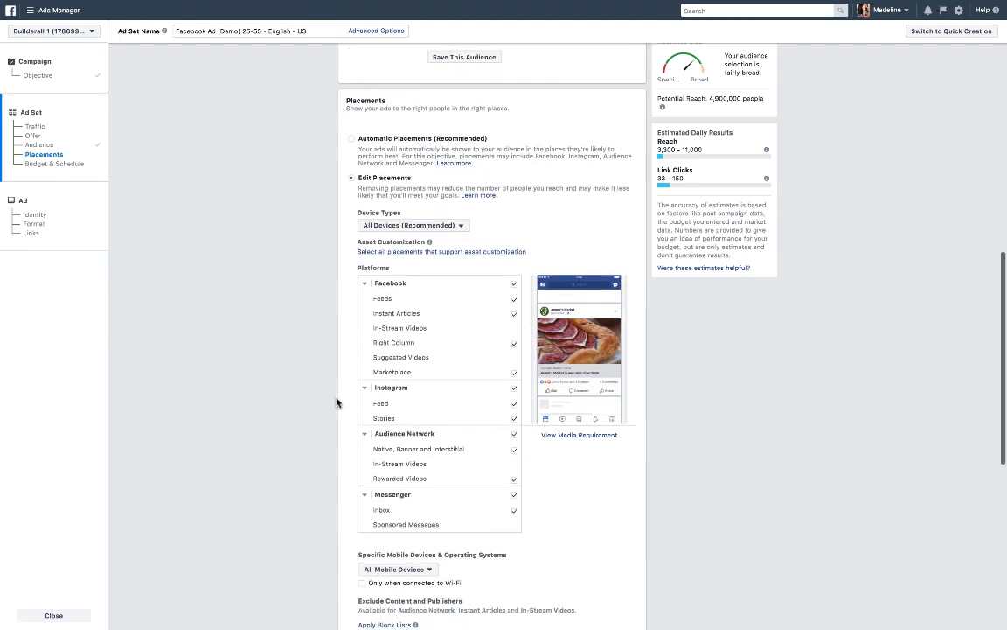
# Limit placements to Facebook Feeds only by deselecting Instagram, Audience Network, Messenger, Instant Articles, Right Column and Marketplace.
pyautogui.scroll(-2, 338, 402)
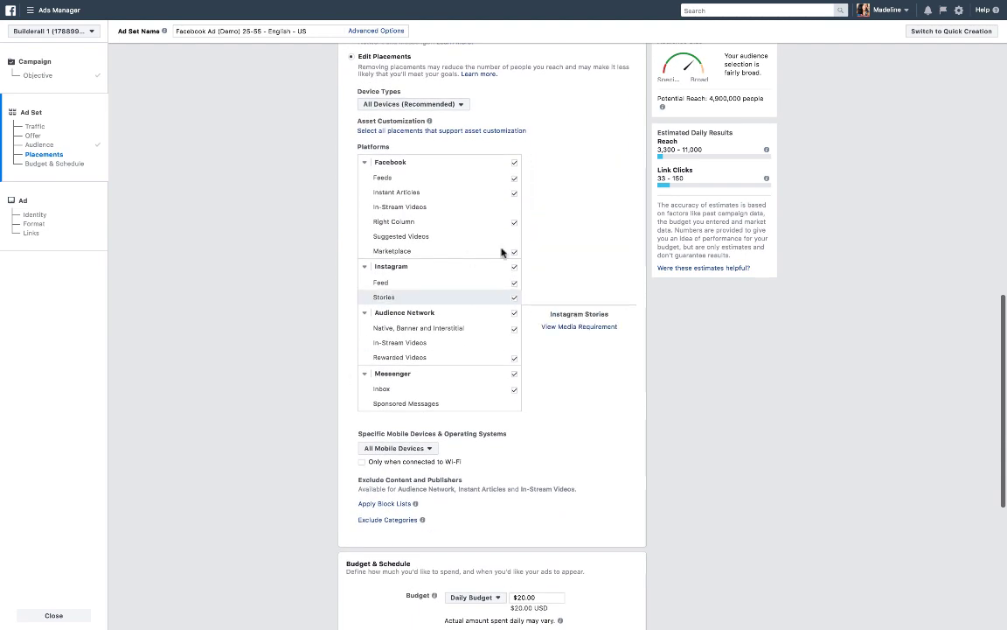
pyautogui.click(514, 267)
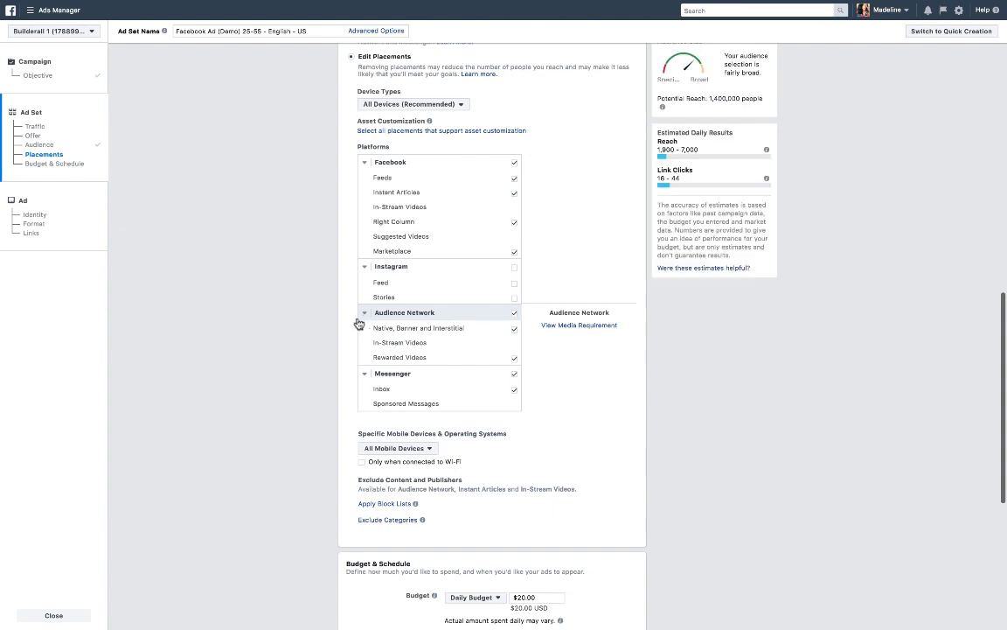
pyautogui.click(515, 316)
pyautogui.click(515, 375)
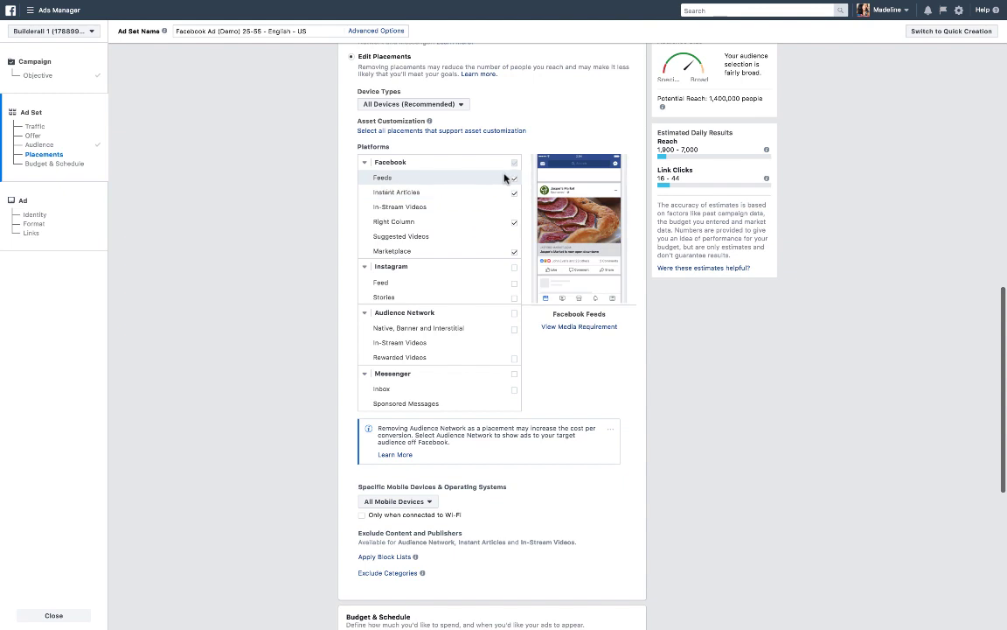
pyautogui.click(515, 224)
pyautogui.click(514, 251)
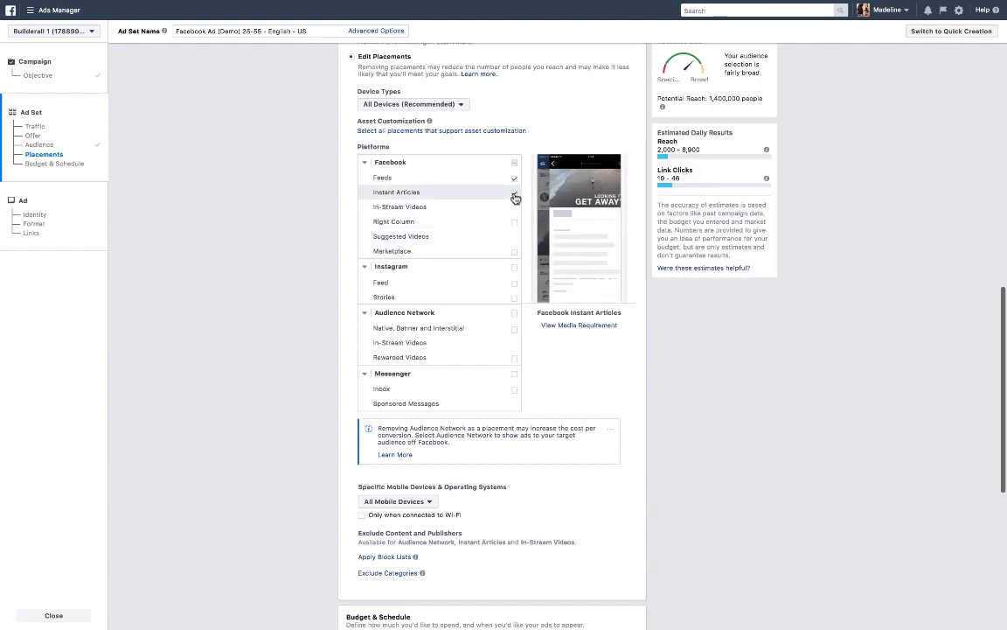
pyautogui.click(515, 195)
# Keep All Mobile Devices and restrict delivery to devices only when connected to Wi-Fi.
pyautogui.scroll(-1, 501, 232)
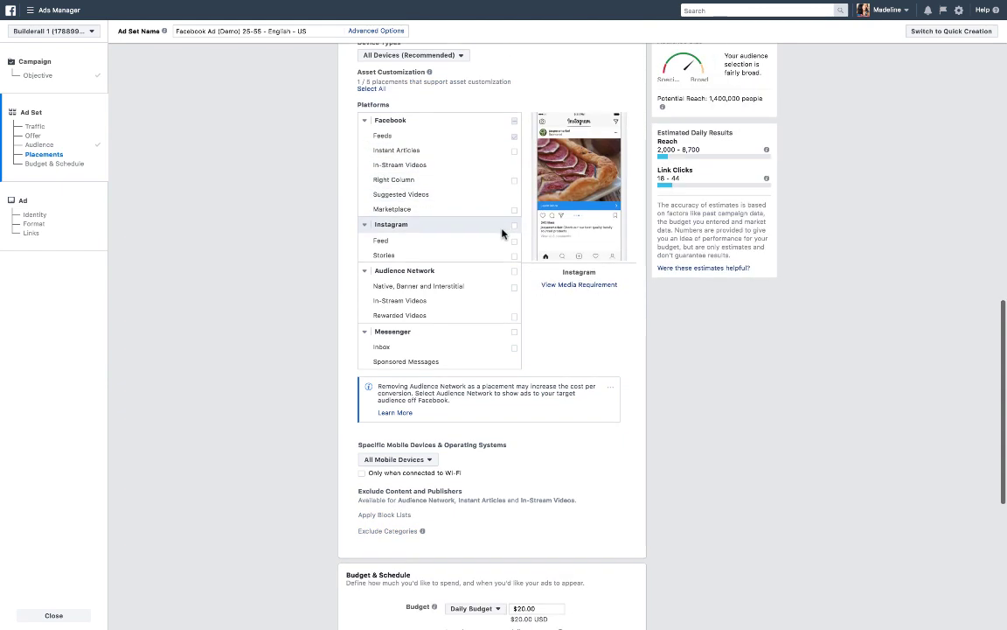
pyautogui.scroll(-2, 469, 234)
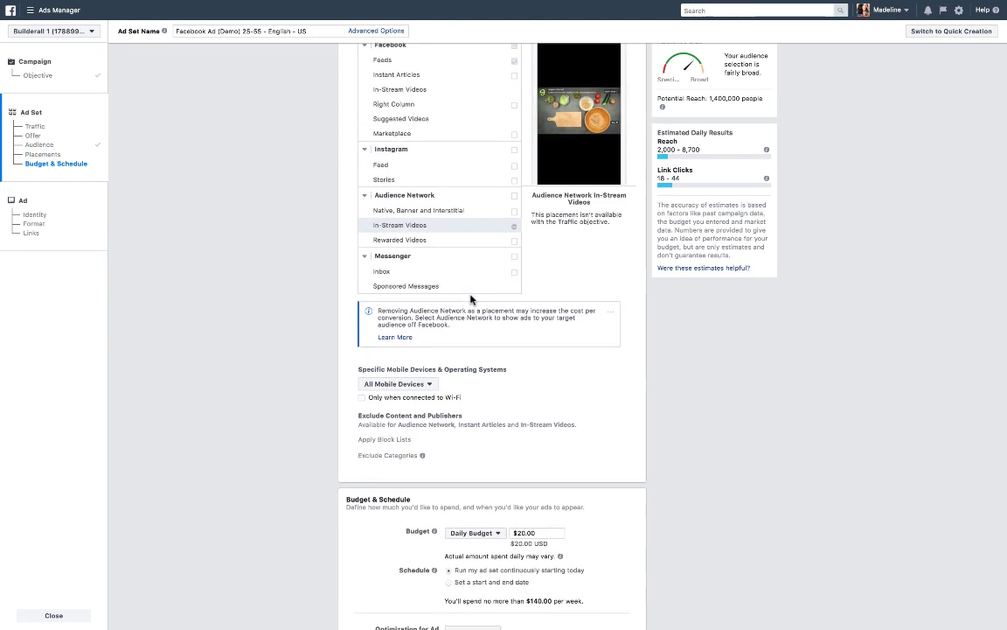
pyautogui.scroll(-2, 470, 299)
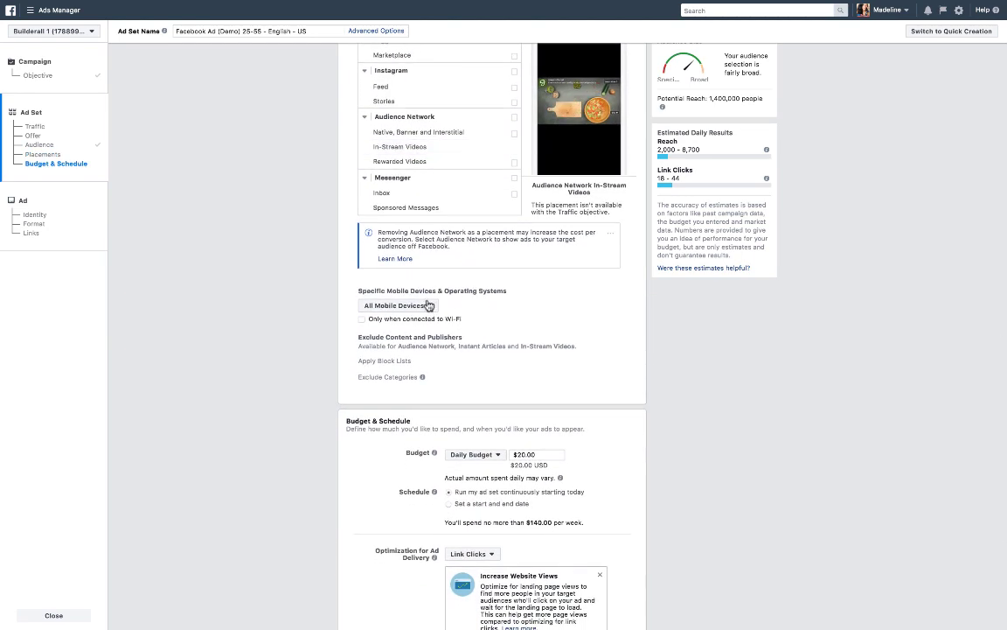
pyautogui.click(432, 308)
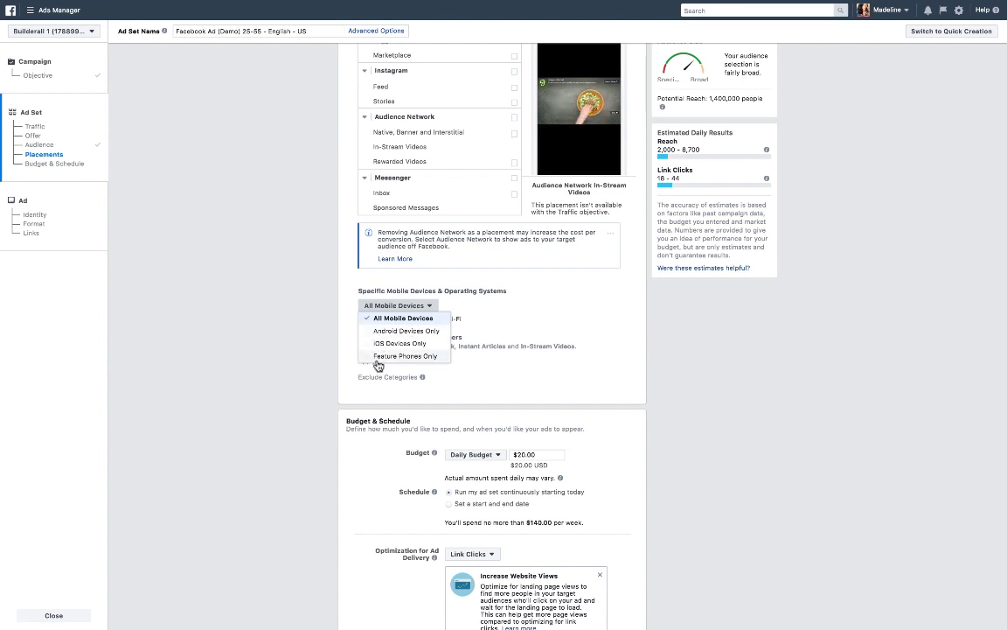
pyautogui.click(429, 284)
pyautogui.scroll(-1, 476, 308)
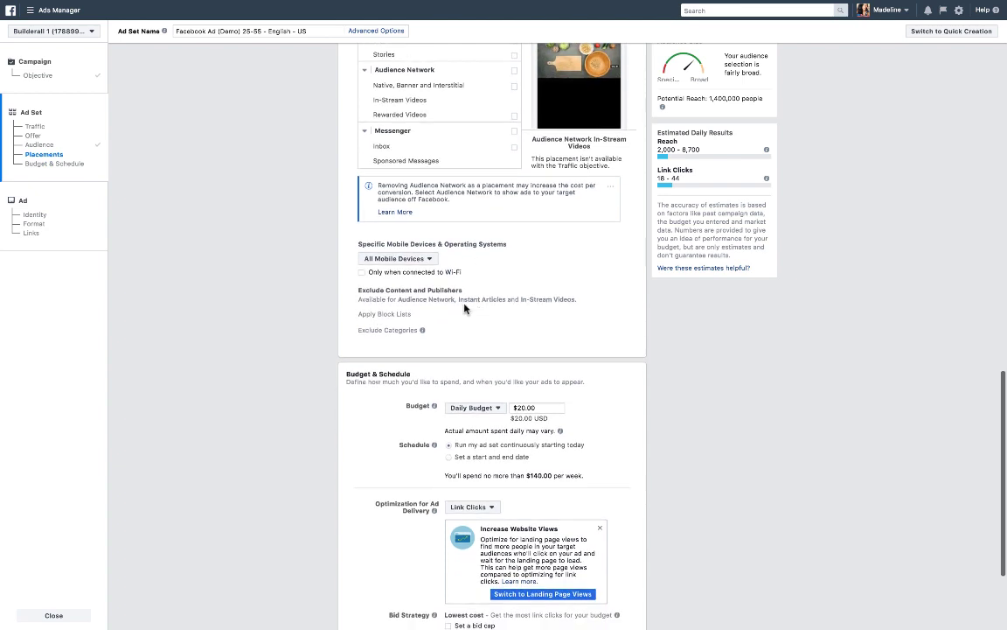
pyautogui.click(384, 275)
pyautogui.scroll(-1, 455, 287)
pyautogui.scroll(-2, 454, 287)
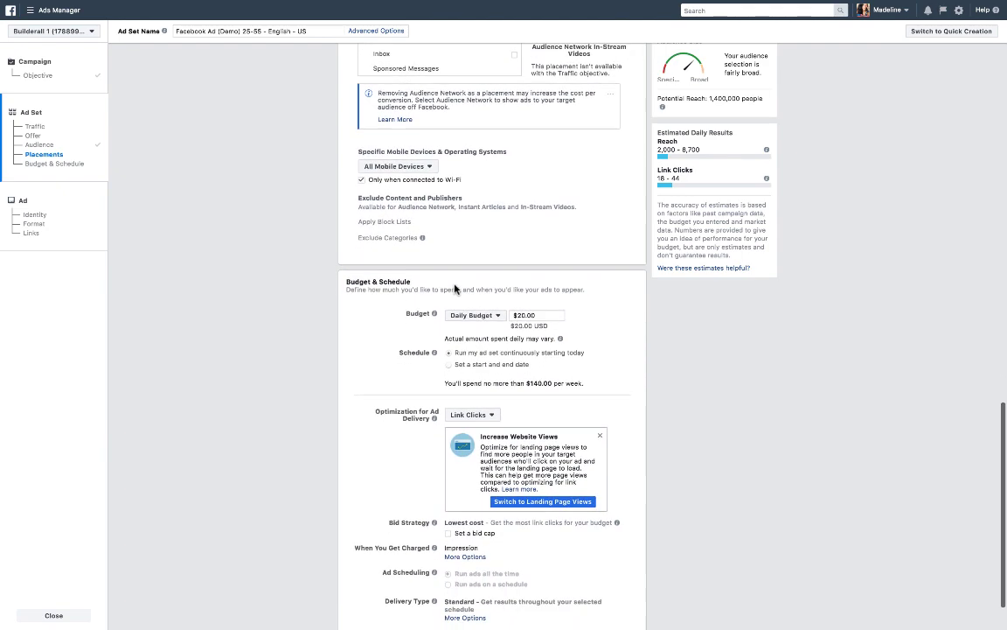
# Change the budget type to Lifetime Budget and set the amount to $100.00.
pyautogui.scroll(-1, 353, 280)
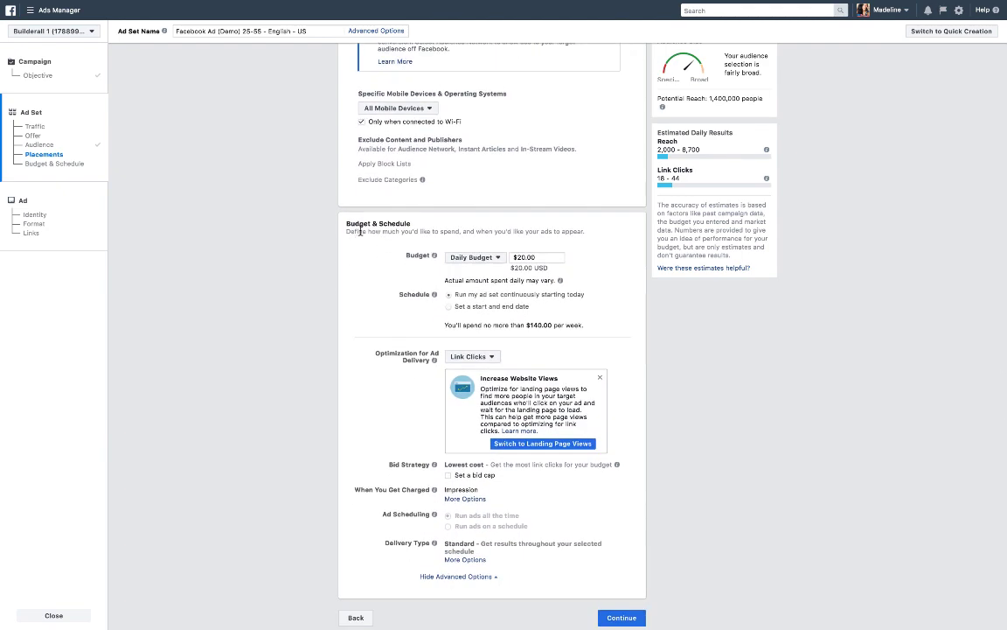
pyautogui.scroll(-1, 346, 259)
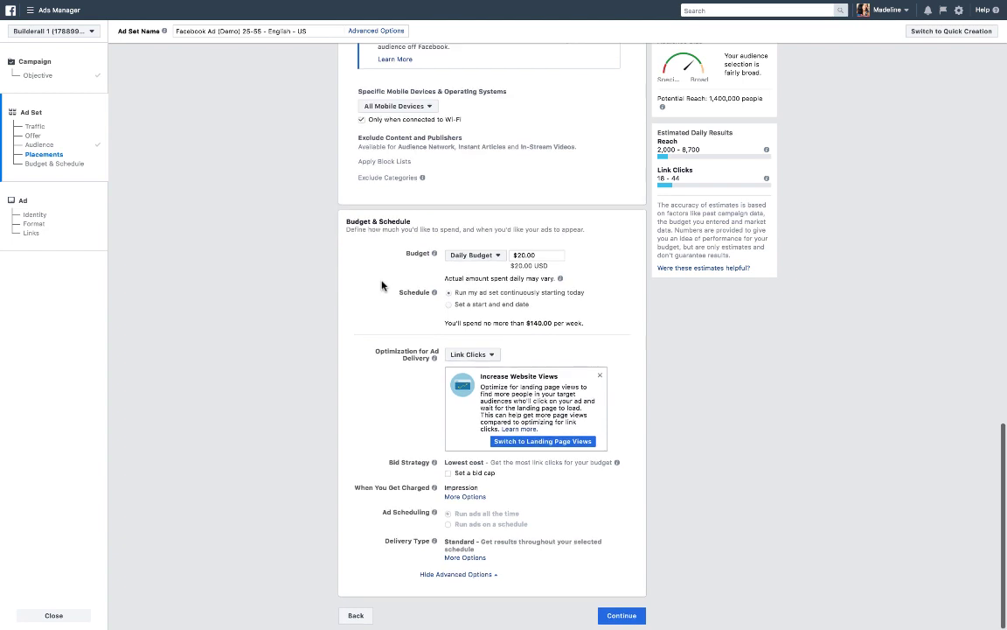
pyautogui.click(481, 255)
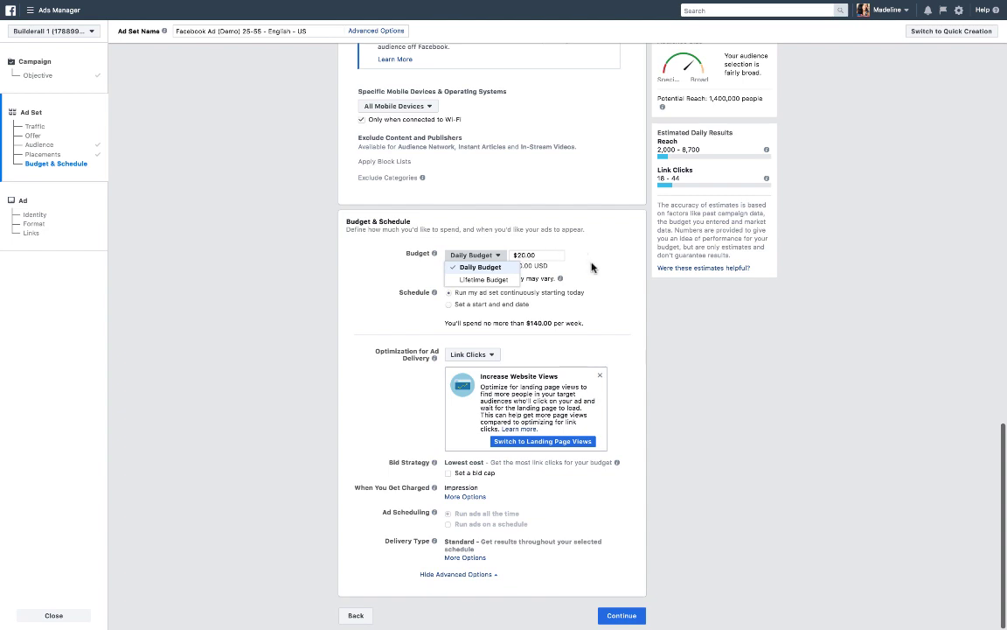
pyautogui.click(478, 272)
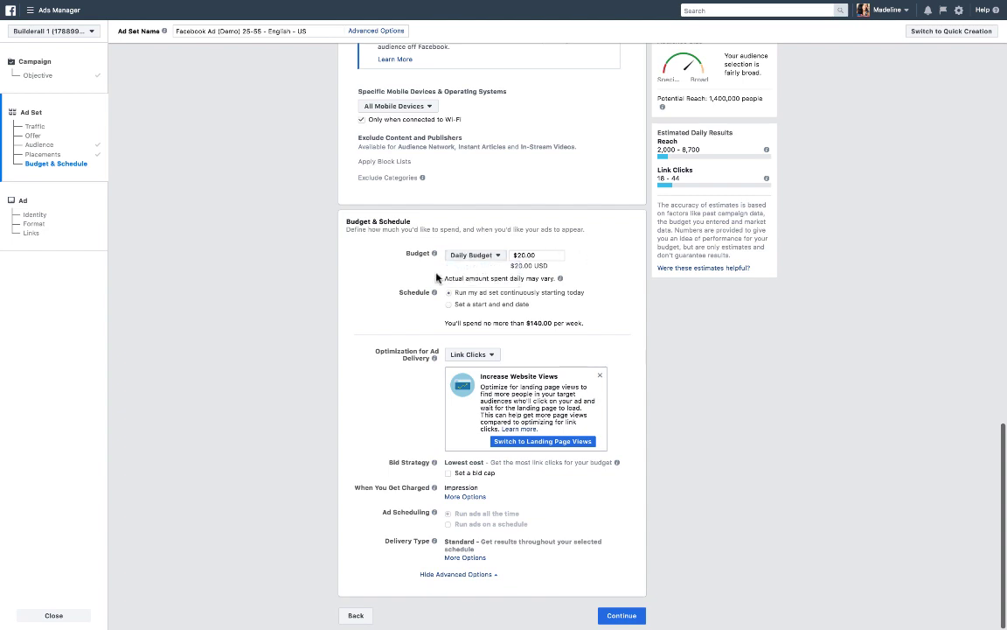
pyautogui.click(472, 255)
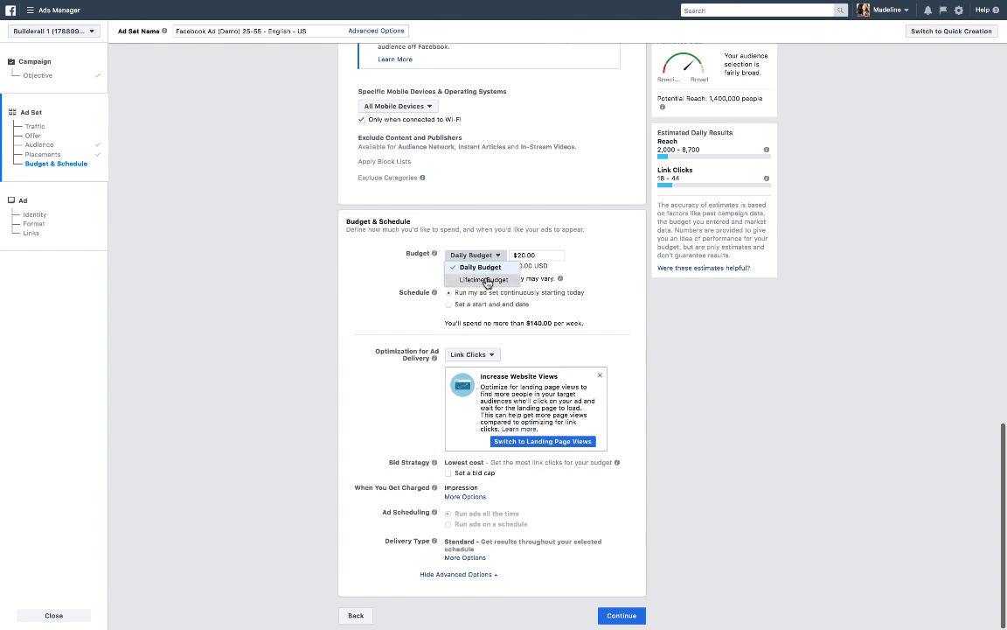
pyautogui.click(483, 280)
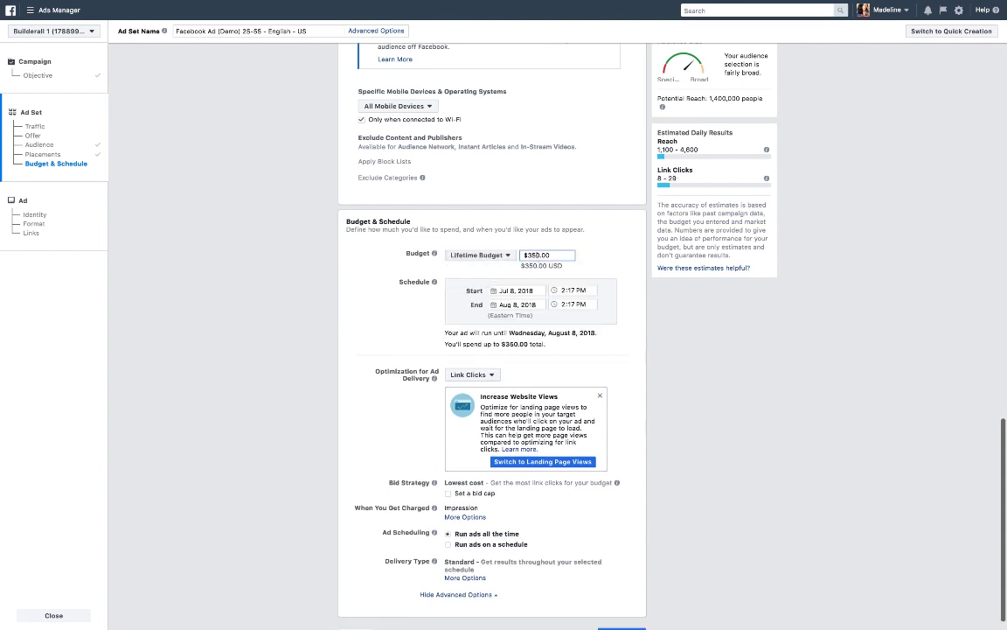
pyautogui.press('BackSpace')
pyautogui.write('100')
pyautogui.press('BackSpace')
pyautogui.click(338, 286)
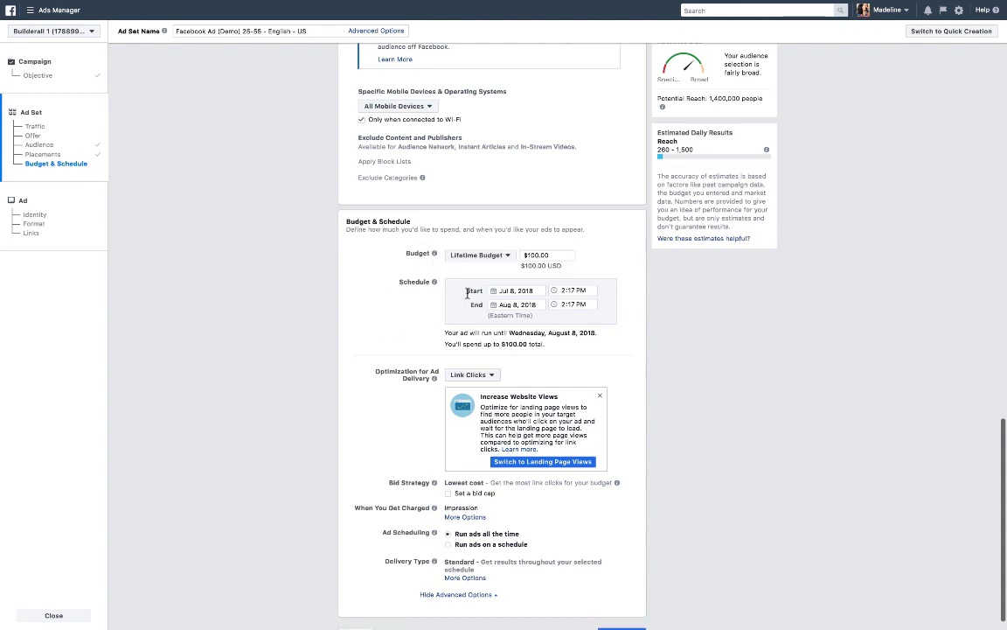
# Set the schedule to start on Jul 9, 2018 and end on Jul 31, 2018.
pyautogui.click(515, 291)
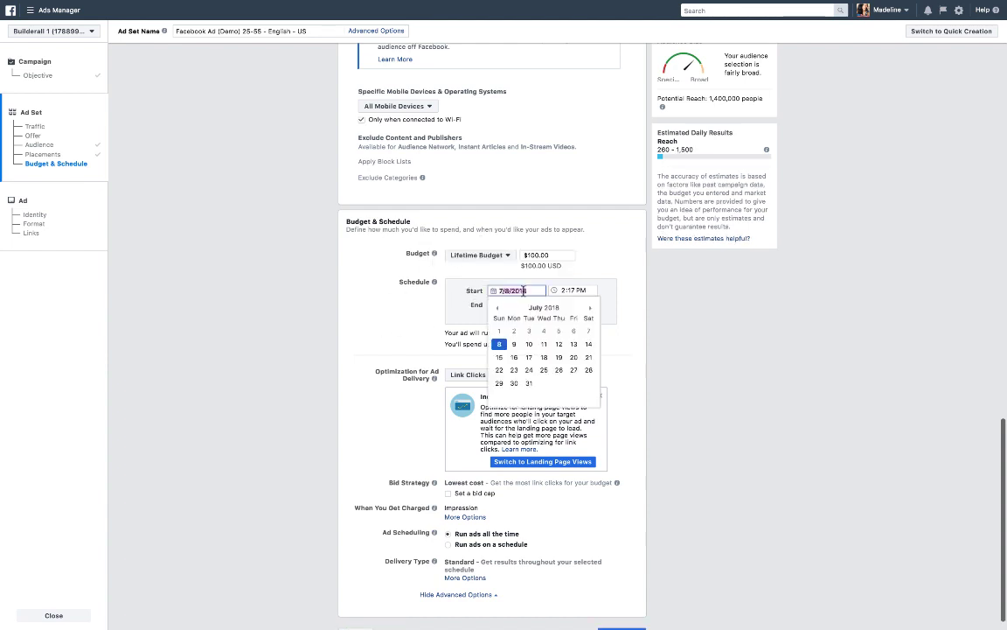
pyautogui.click(515, 345)
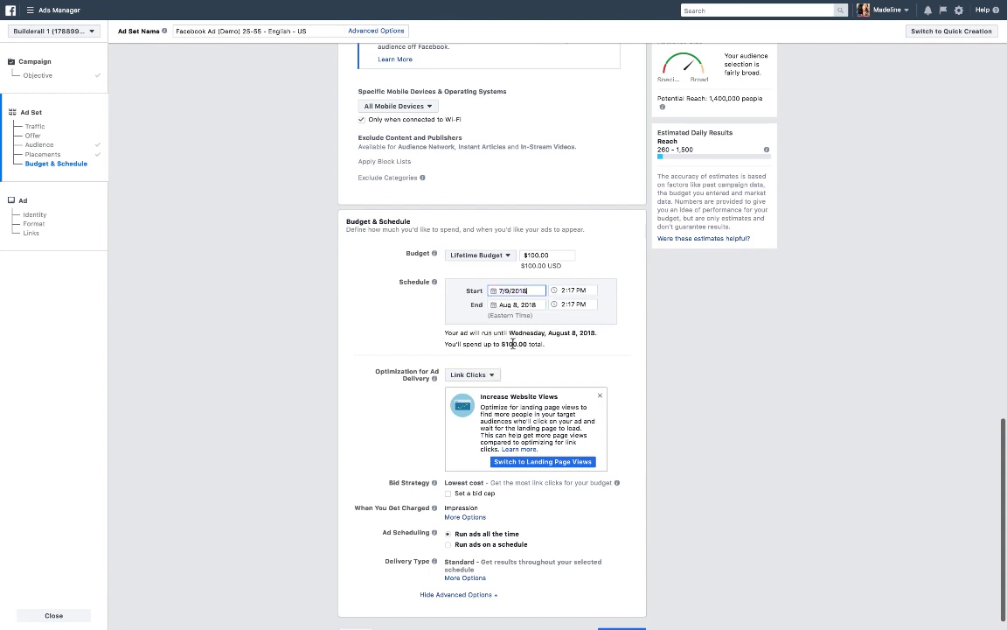
pyautogui.click(505, 304)
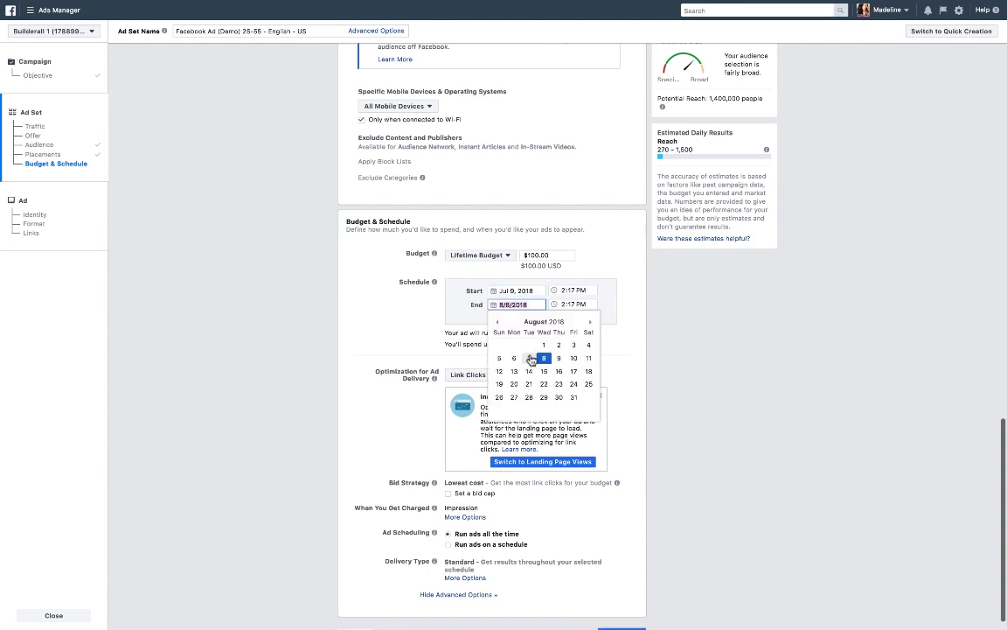
pyautogui.click(574, 397)
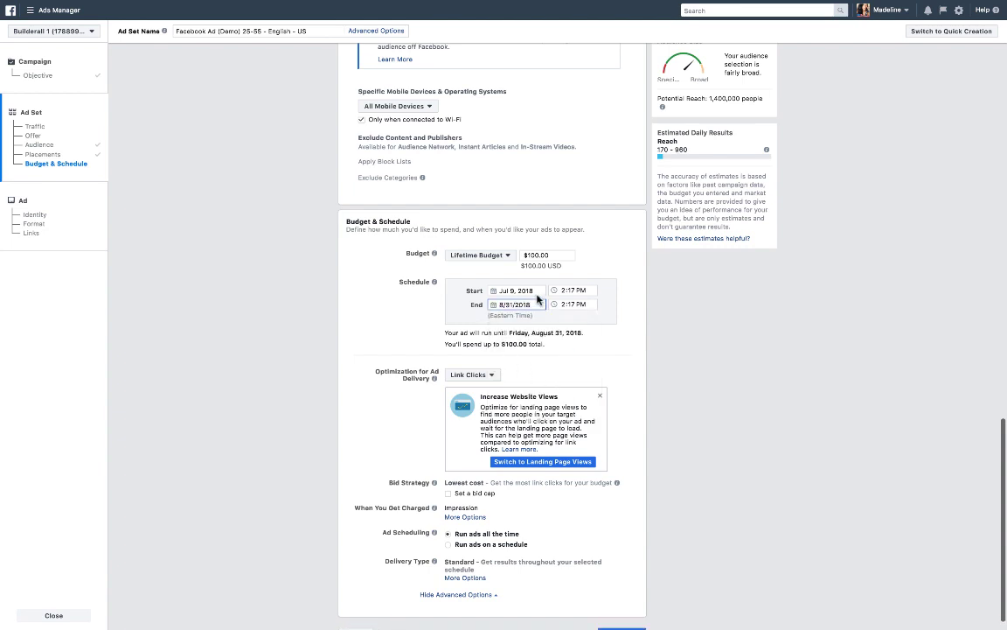
pyautogui.click(495, 305)
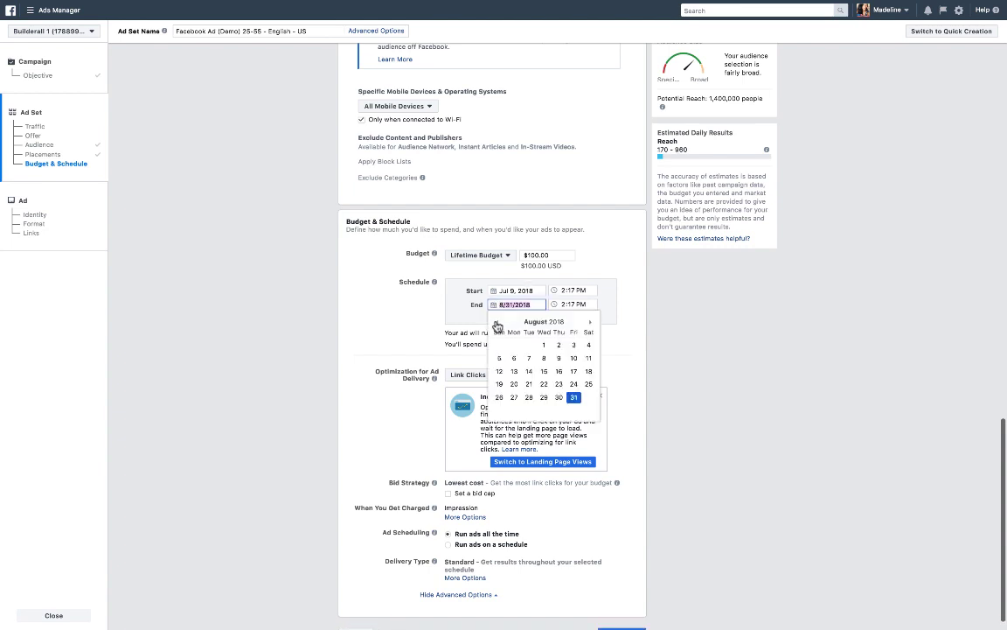
pyautogui.click(496, 322)
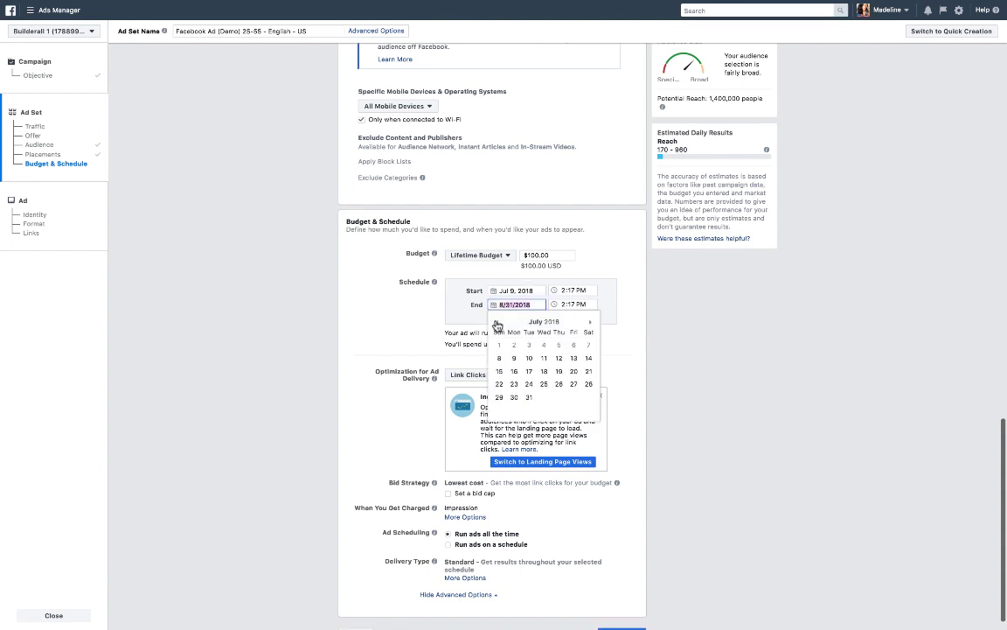
pyautogui.click(528, 397)
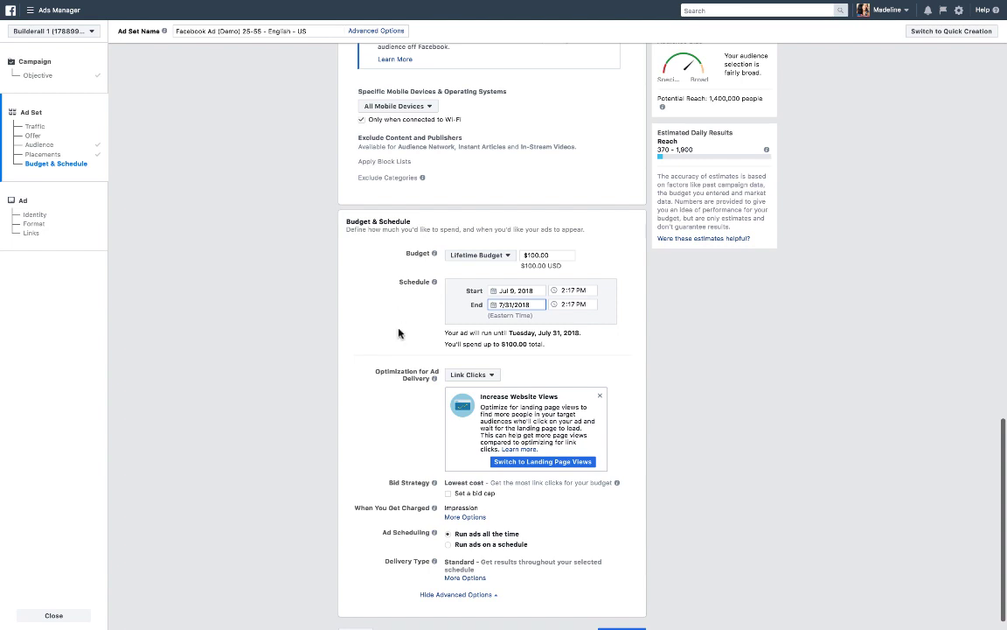
# Review the delivery optimization options, keeping Link Clicks, and set Ad Scheduling to run ads on a schedule.
pyautogui.scroll(-1, 403, 342)
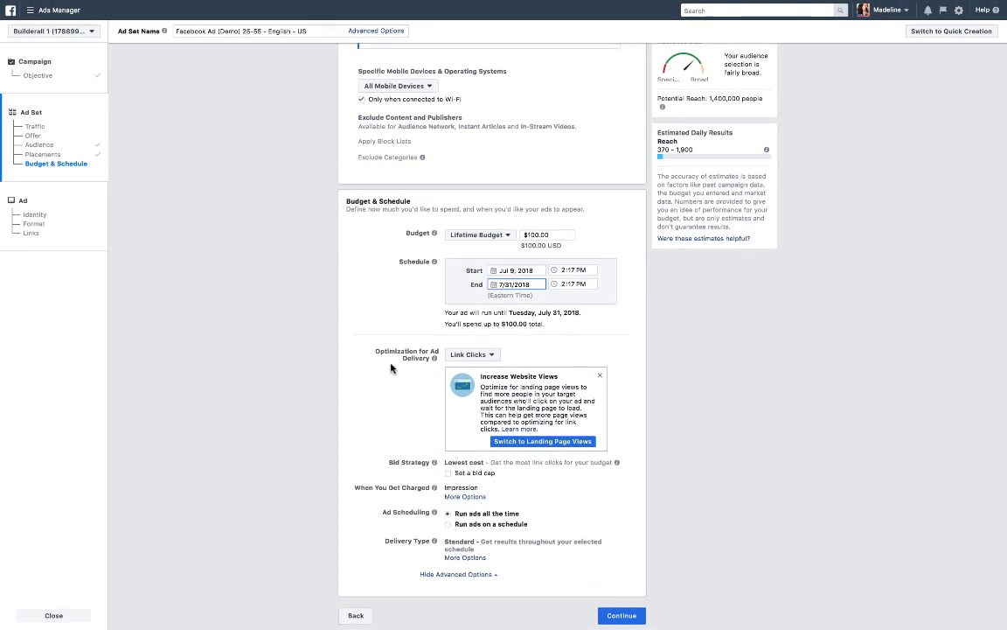
pyautogui.click(491, 356)
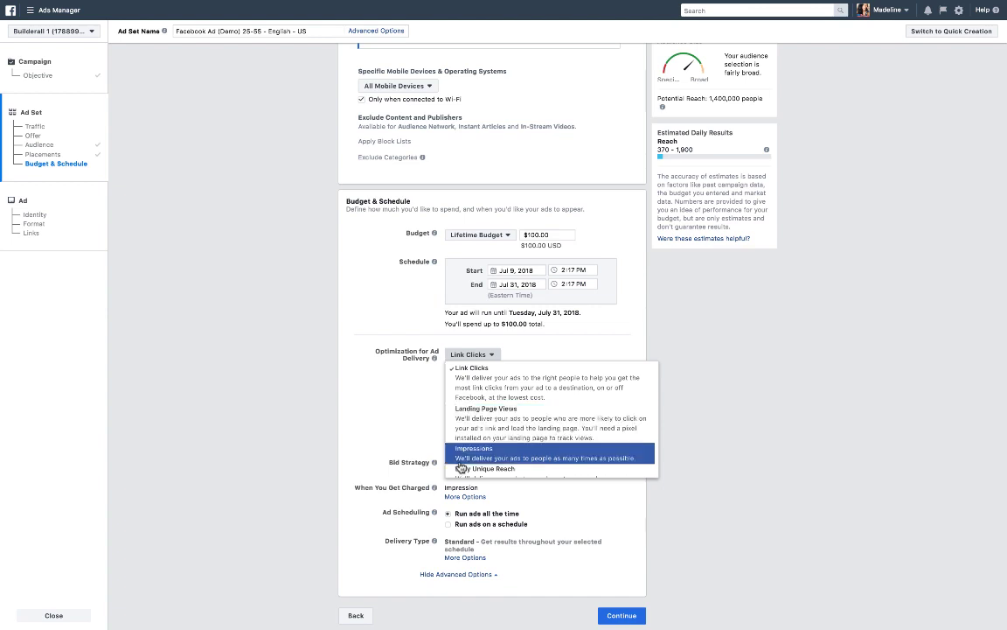
pyautogui.scroll(-1, 490, 461)
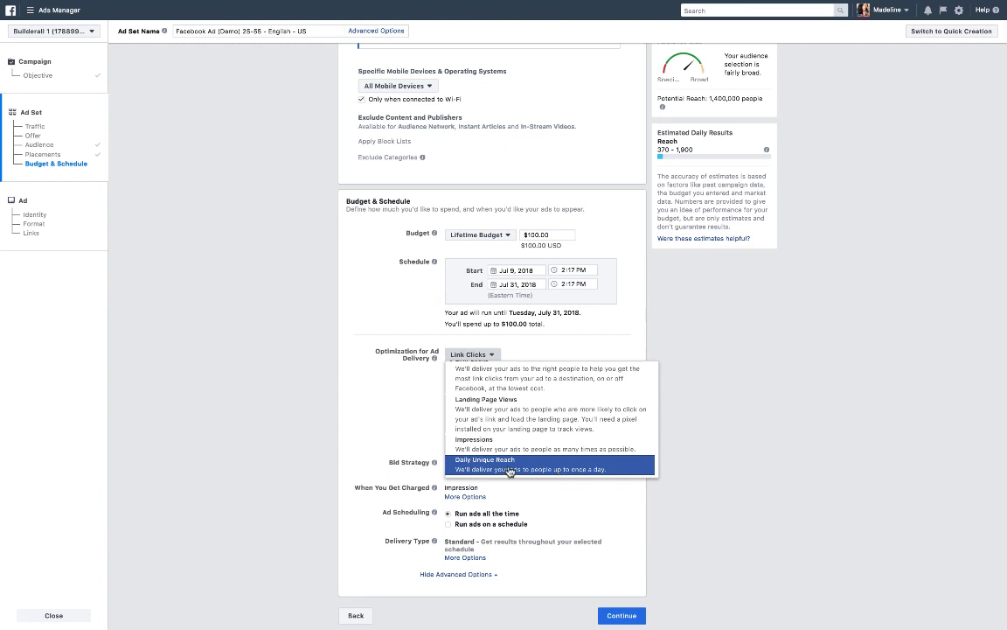
pyautogui.scroll(1, 467, 380)
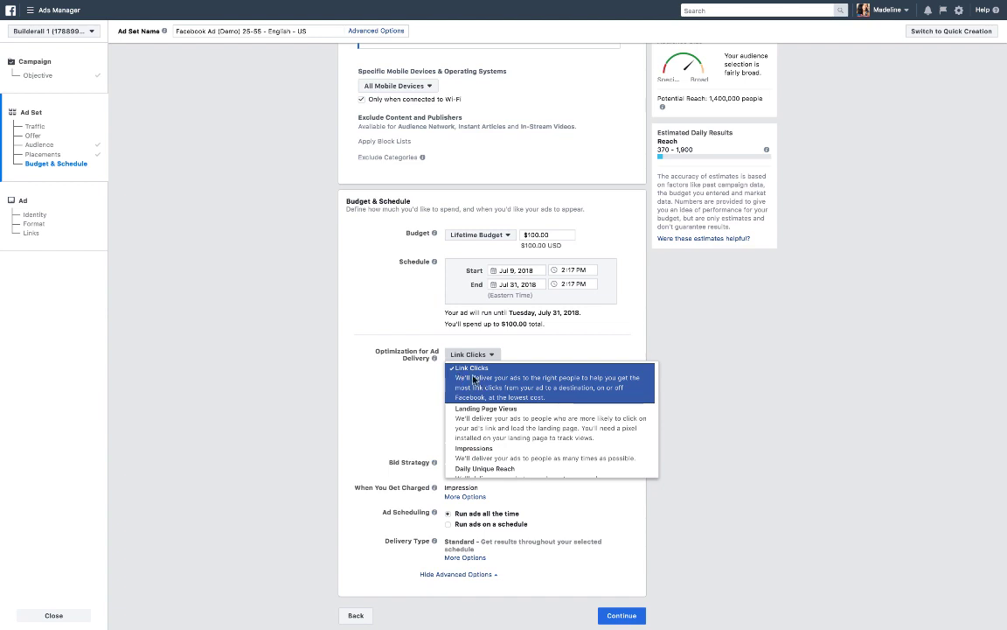
pyautogui.click(390, 406)
pyautogui.scroll(-1, 390, 407)
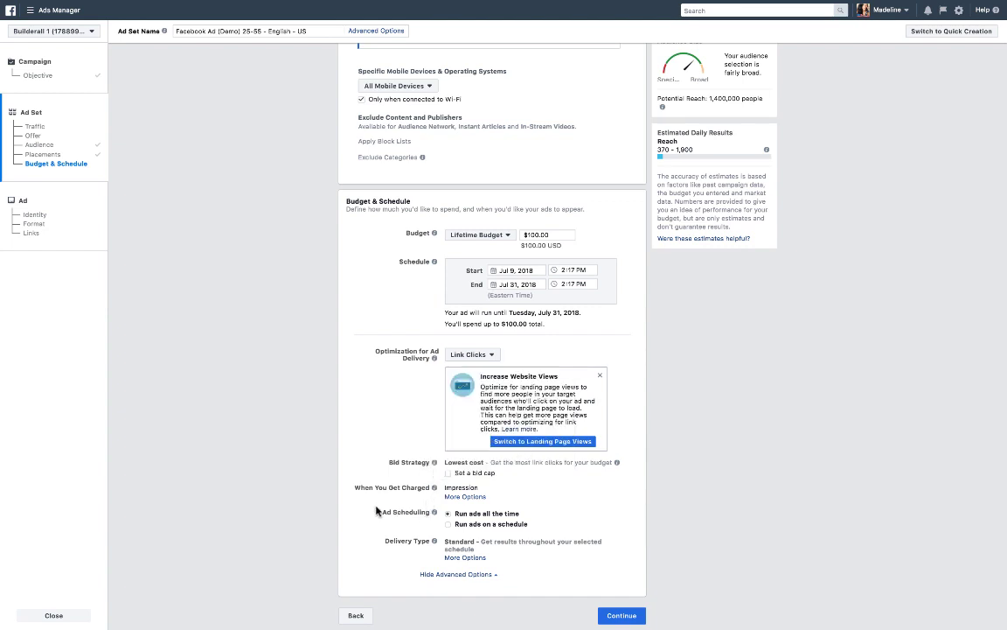
pyautogui.click(449, 526)
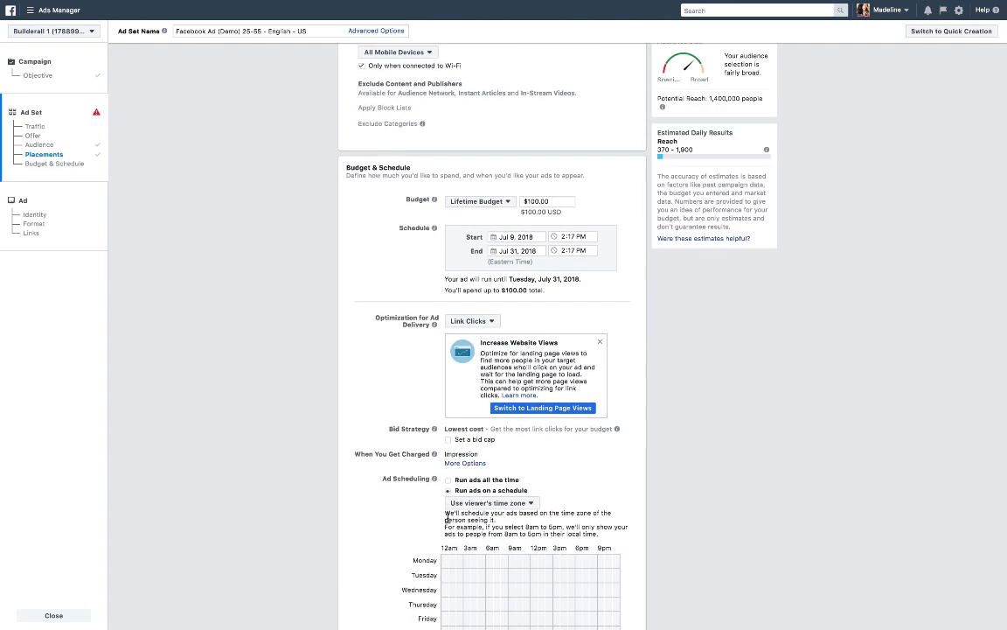
# Switch Ad Scheduling back to run ads all the time and continue to the ad setup.
pyautogui.scroll(-3, 448, 522)
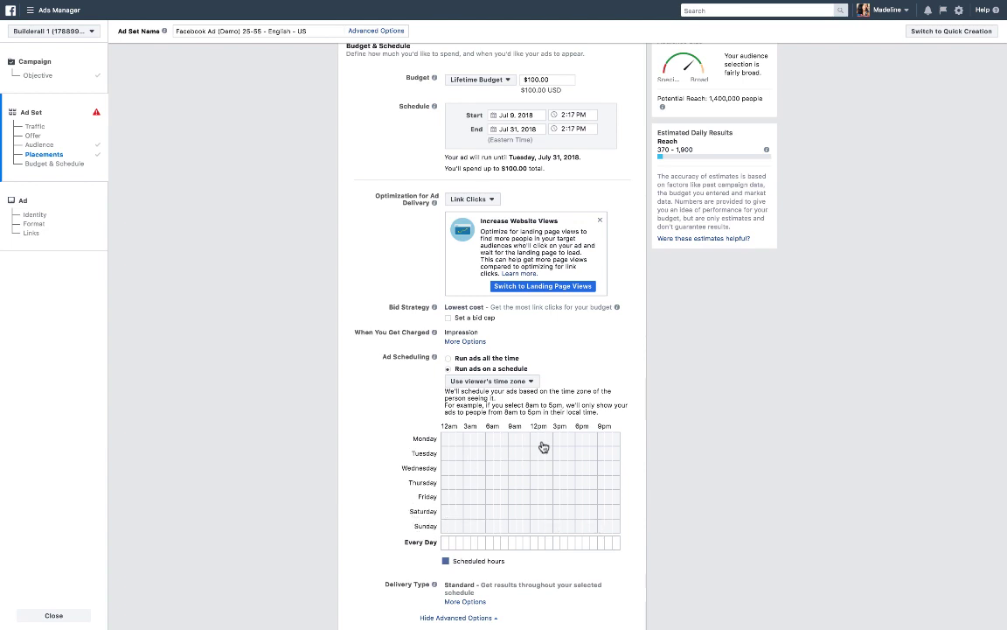
pyautogui.click(448, 358)
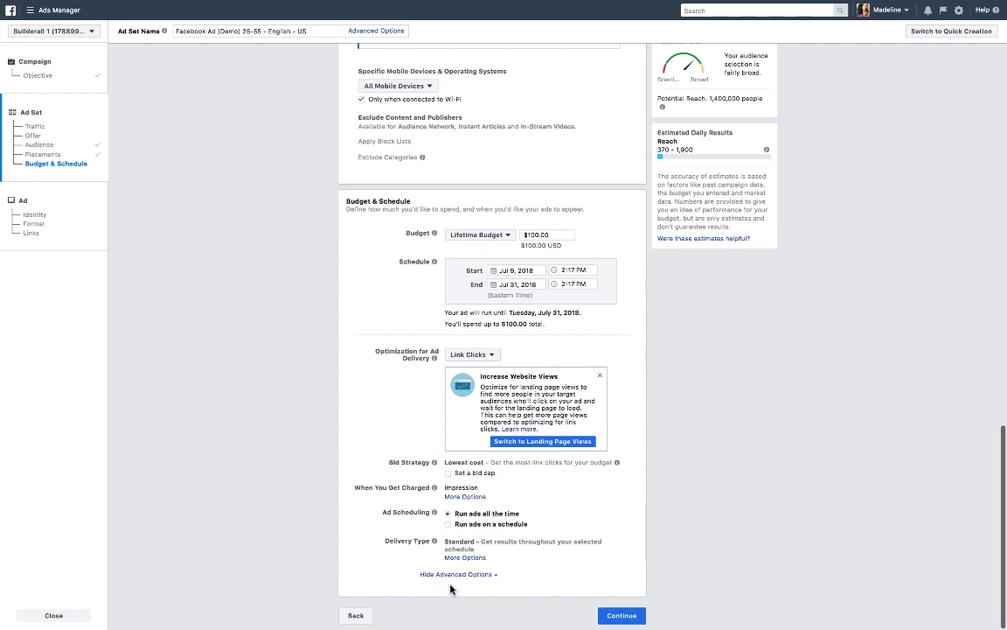
pyautogui.click(620, 616)
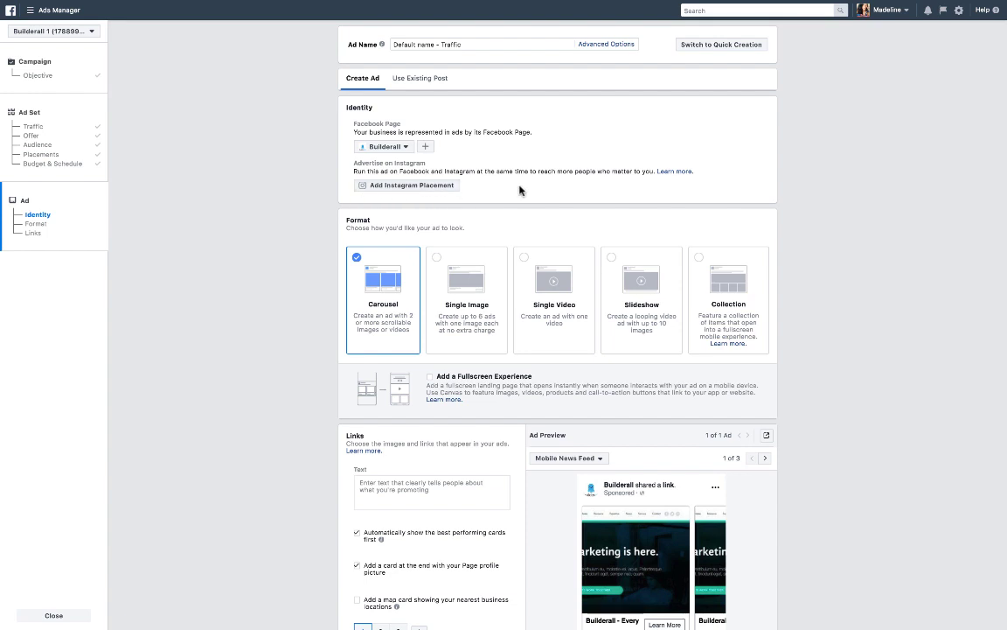
# Add the Instagram placement to the ad, confirming it in the dialog.
pyautogui.click(441, 186)
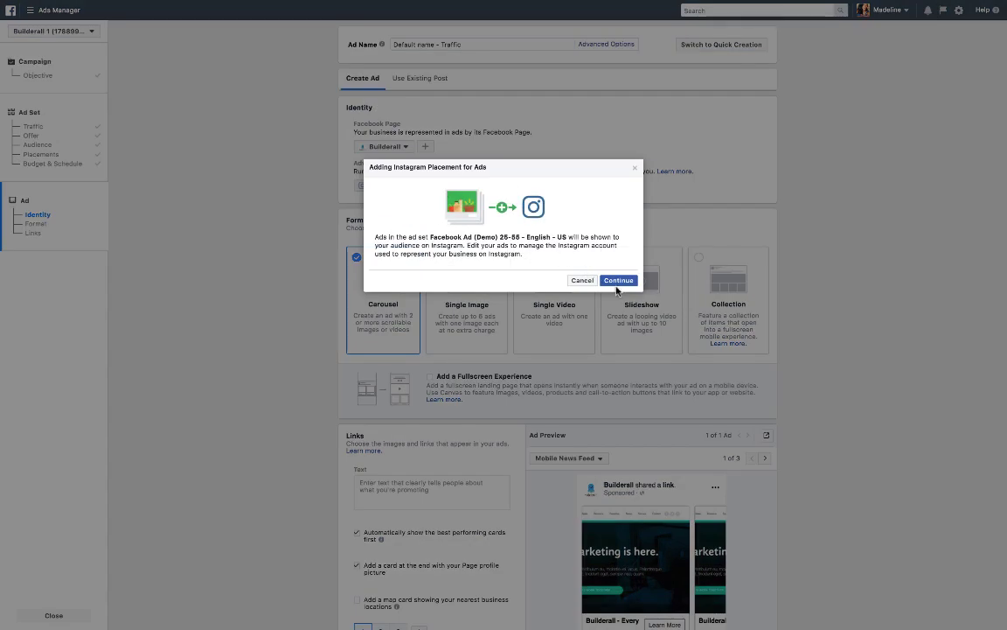
pyautogui.click(618, 281)
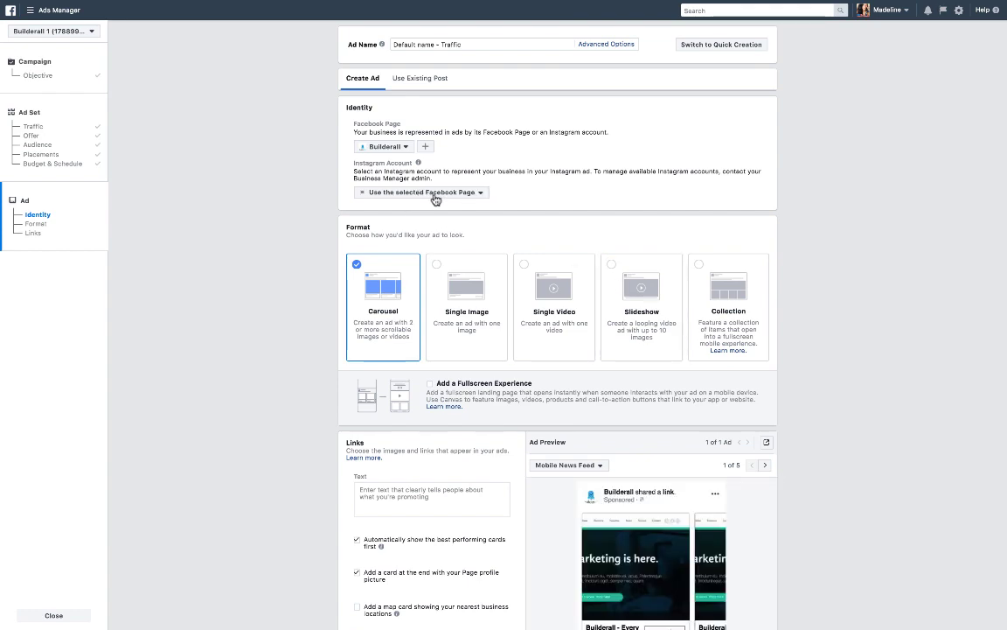
# Browse the carousel ad preview across placements and through its cards.
pyautogui.scroll(-3, 365, 211)
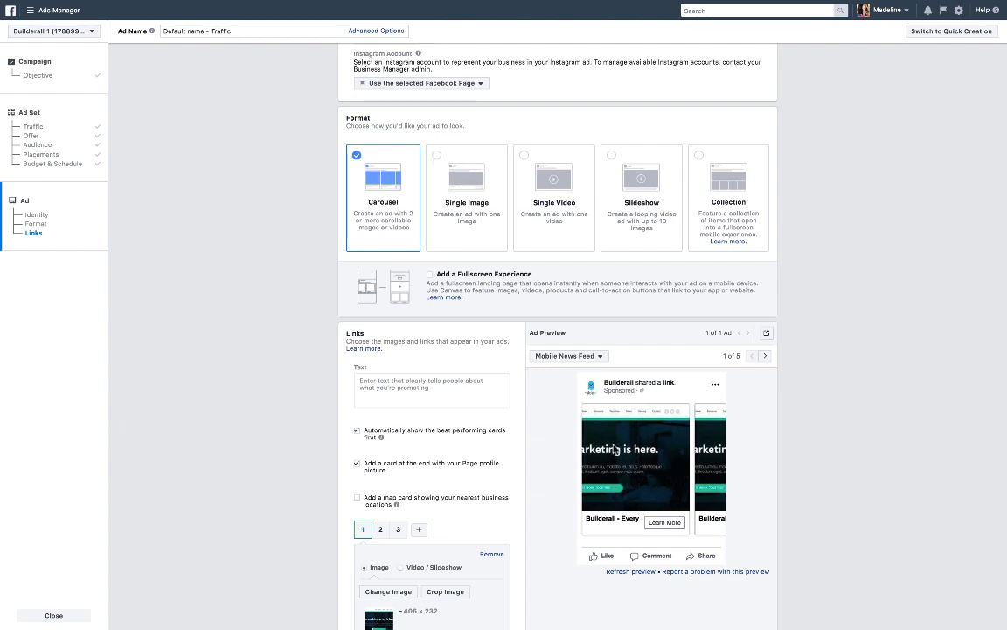
pyautogui.scroll(-1, 612, 408)
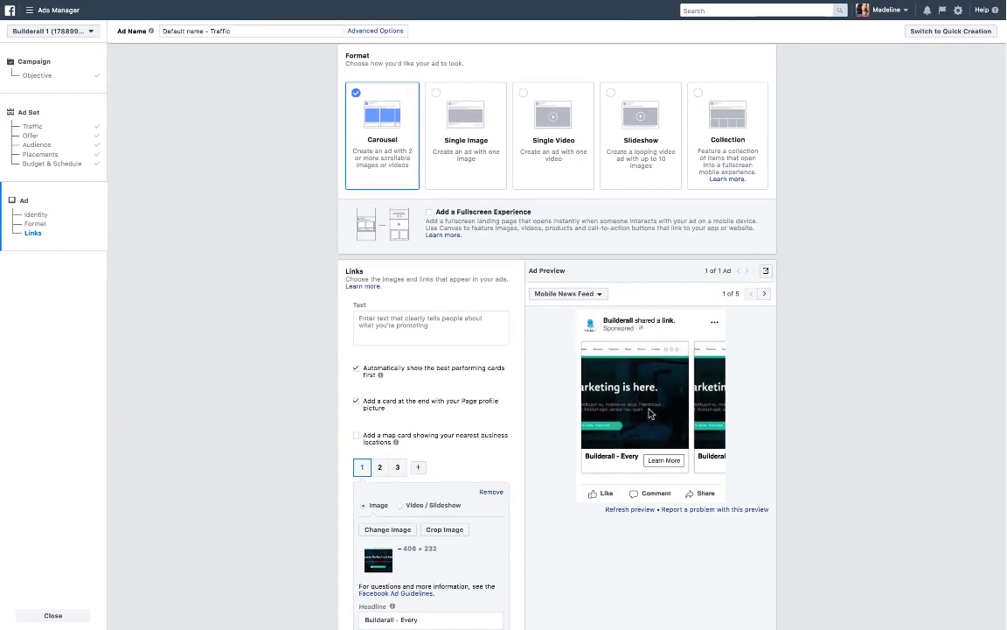
pyautogui.click(765, 294)
pyautogui.click(765, 295)
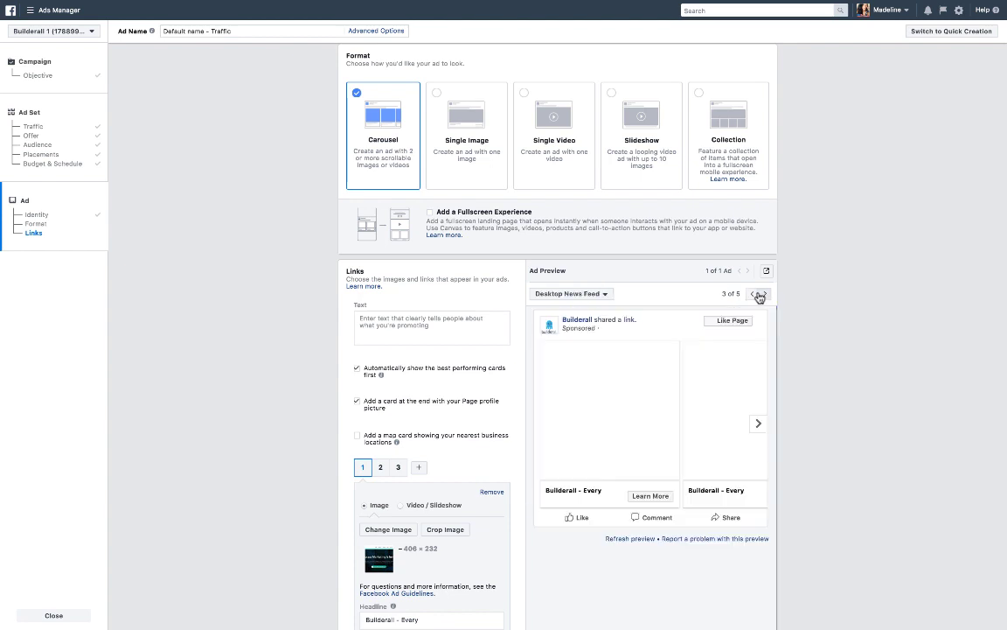
pyautogui.click(757, 423)
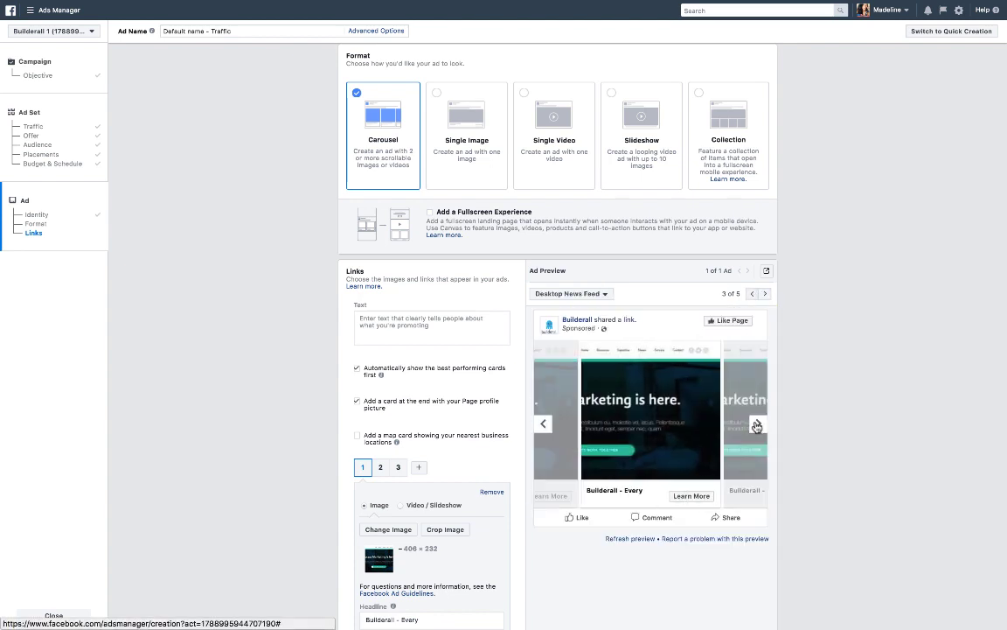
pyautogui.click(757, 424)
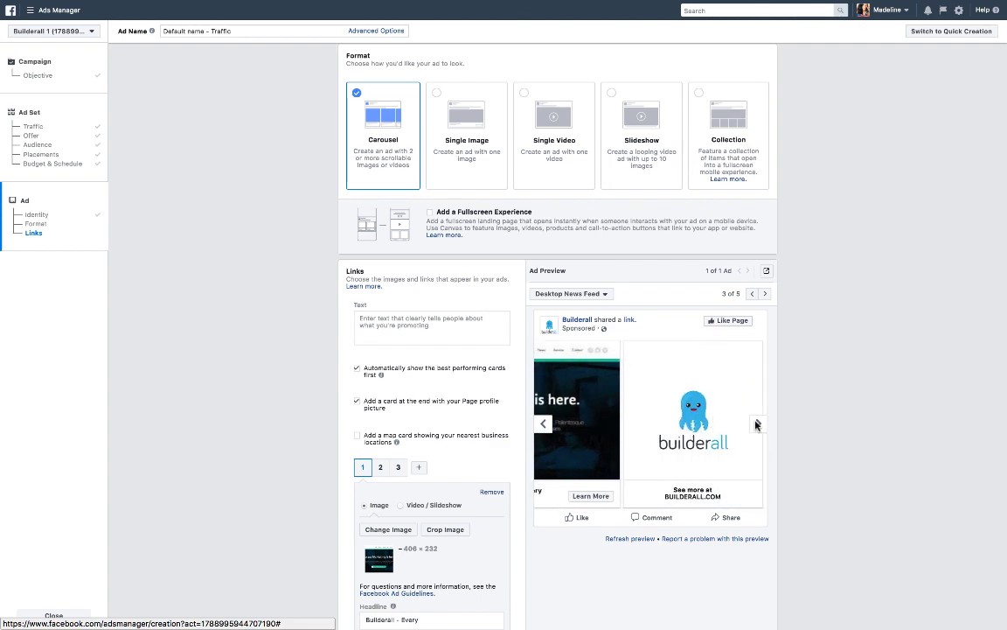
# Switch the ad format to Single Image and review its image section.
pyautogui.click(466, 175)
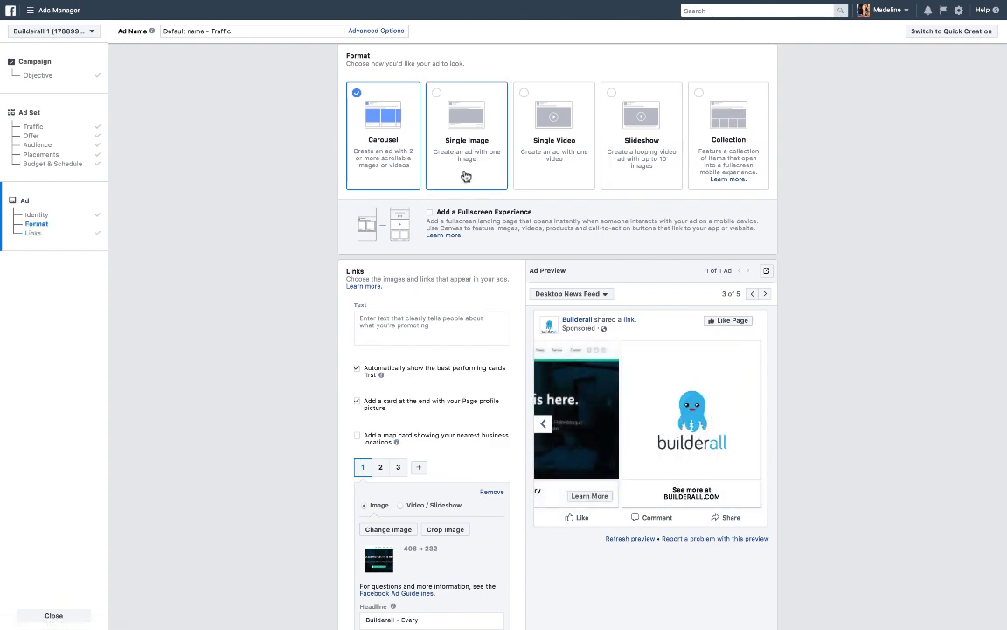
pyautogui.scroll(-4, 696, 469)
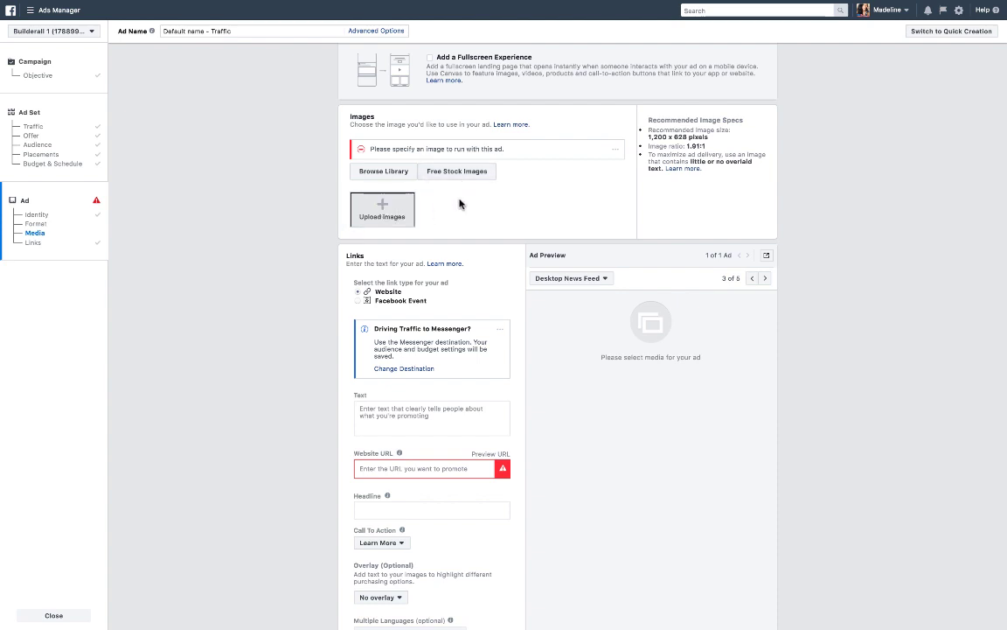
pyautogui.scroll(1, 540, 212)
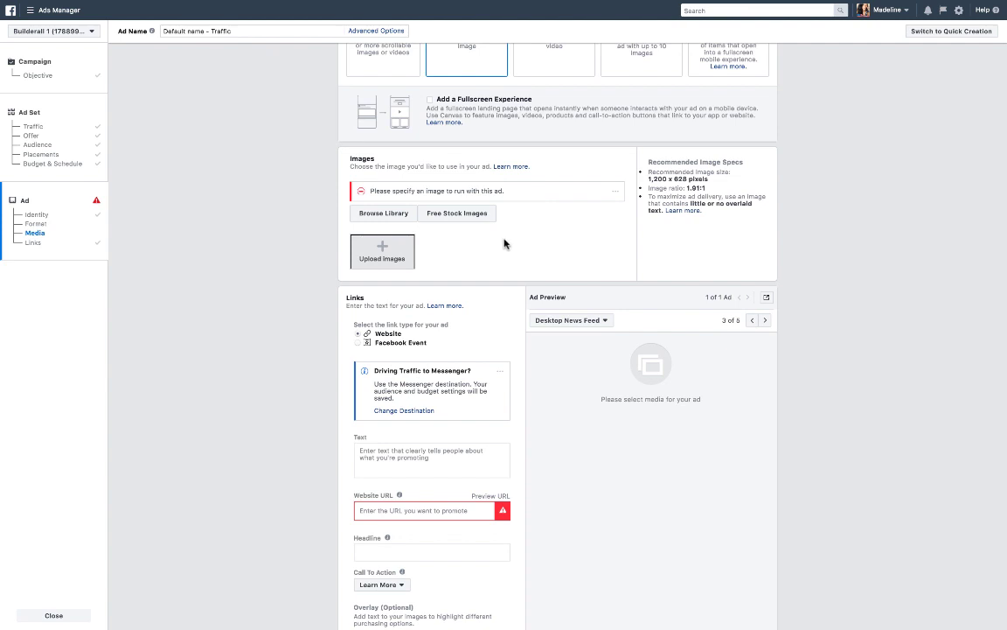
pyautogui.scroll(2, 575, 223)
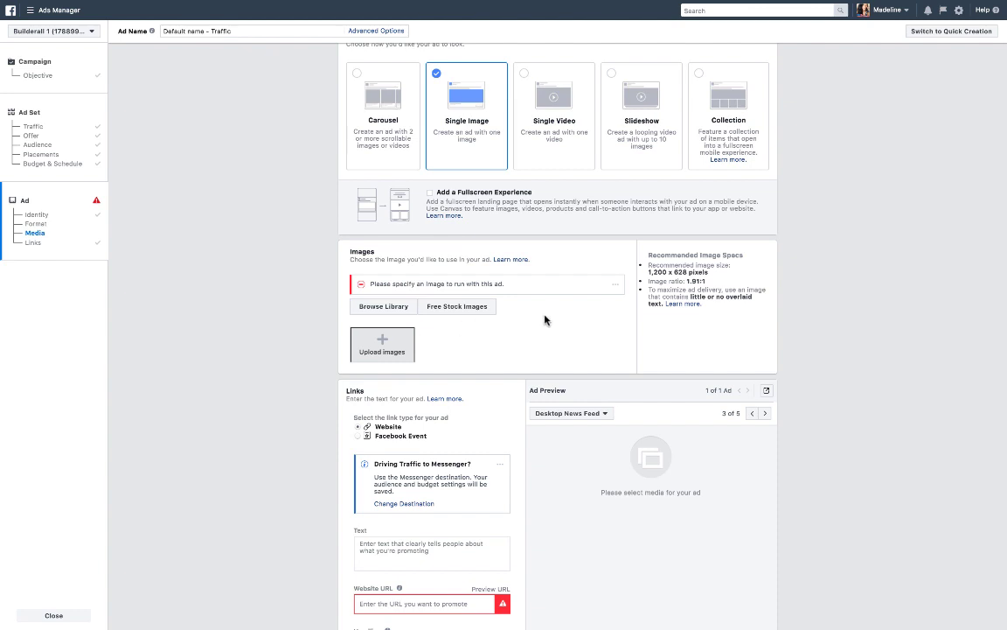
pyautogui.scroll(-1, 547, 319)
pyautogui.scroll(2, 534, 218)
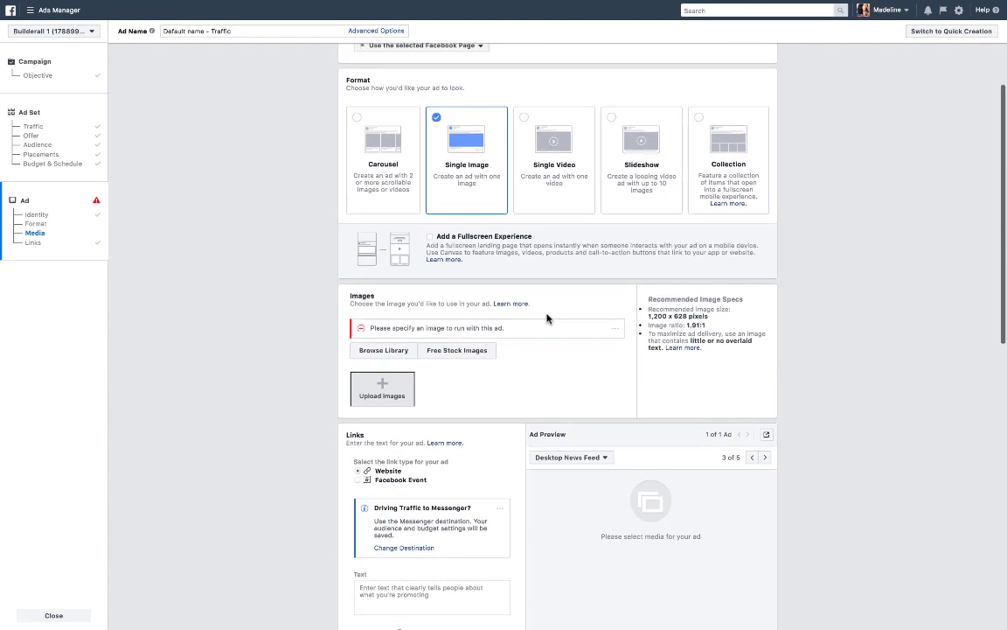
# Switch the ad format to Single Video and review its video requirements.
pyautogui.click(528, 191)
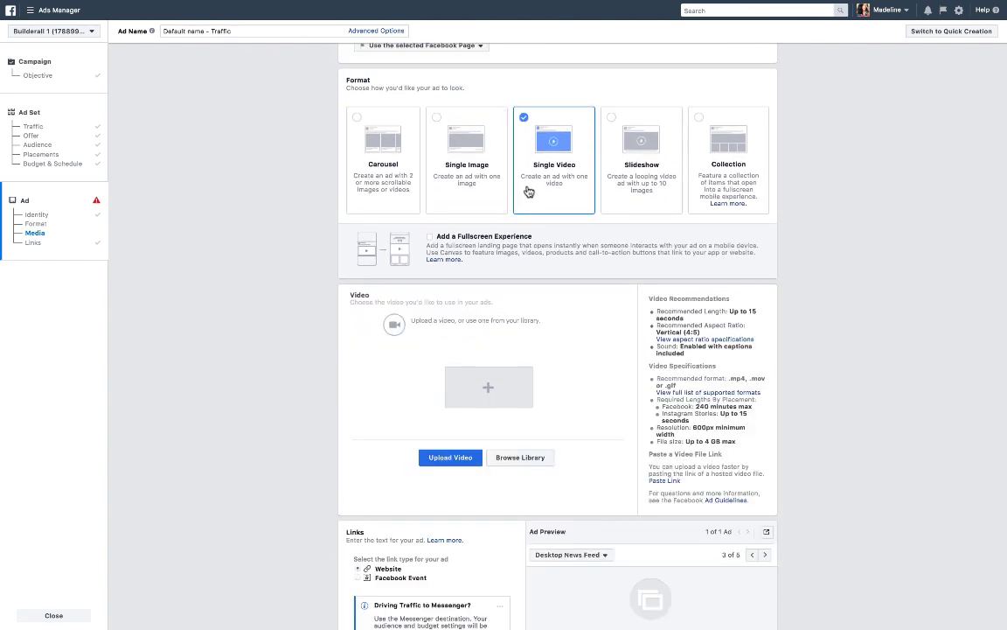
pyautogui.scroll(-2, 555, 356)
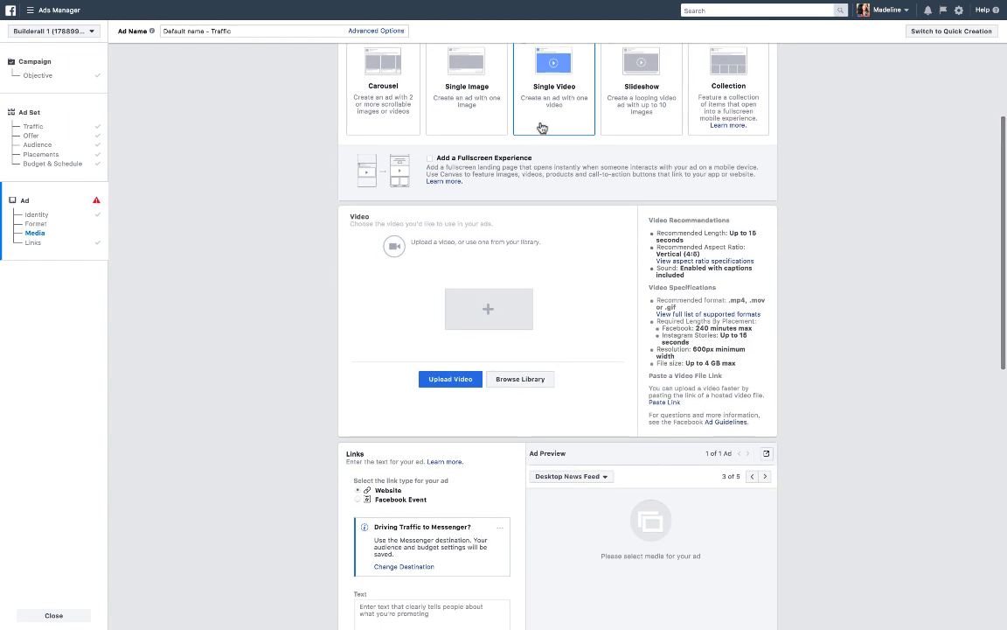
pyautogui.scroll(-2, 577, 357)
pyautogui.scroll(-1, 577, 359)
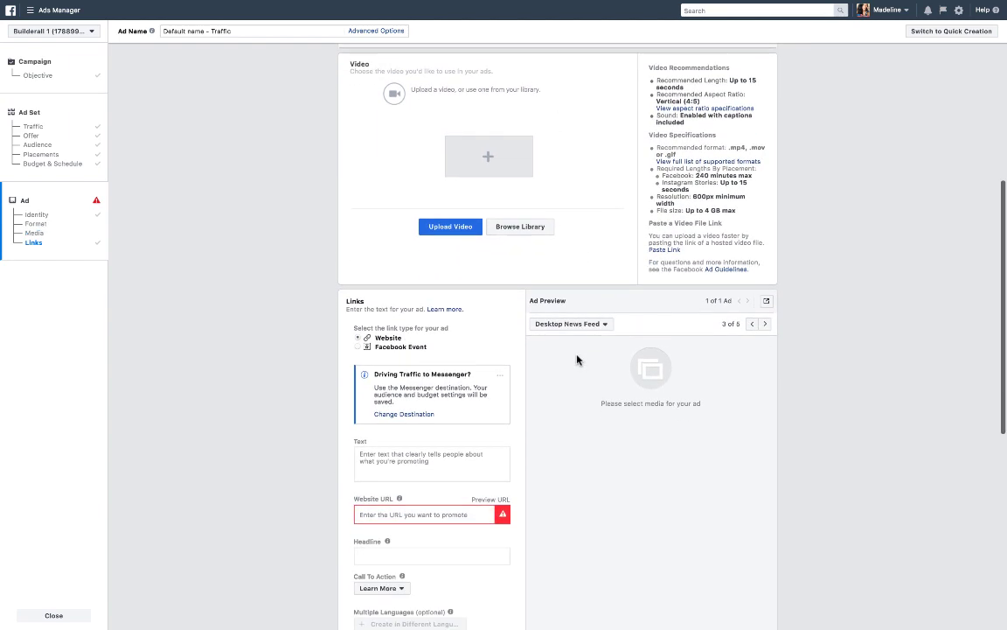
pyautogui.scroll(3, 577, 358)
pyautogui.scroll(2, 577, 359)
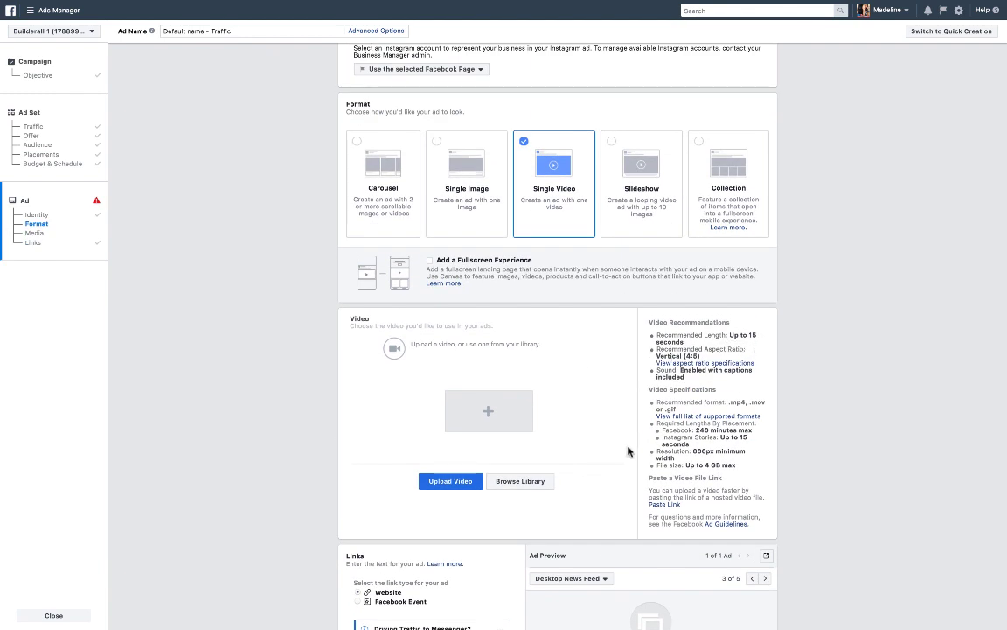
pyautogui.scroll(-1, 628, 451)
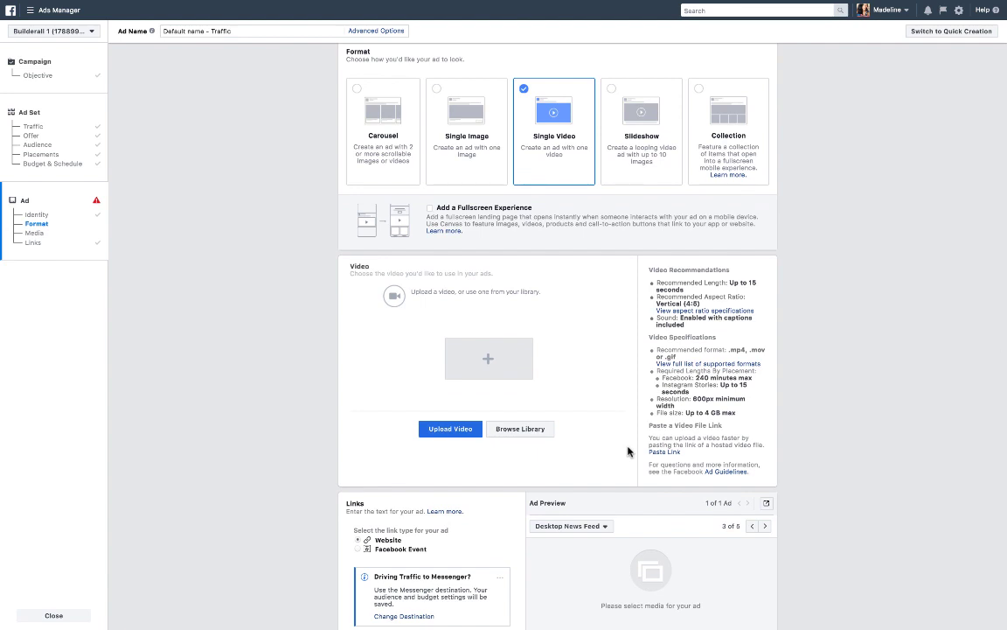
pyautogui.scroll(-2, 627, 451)
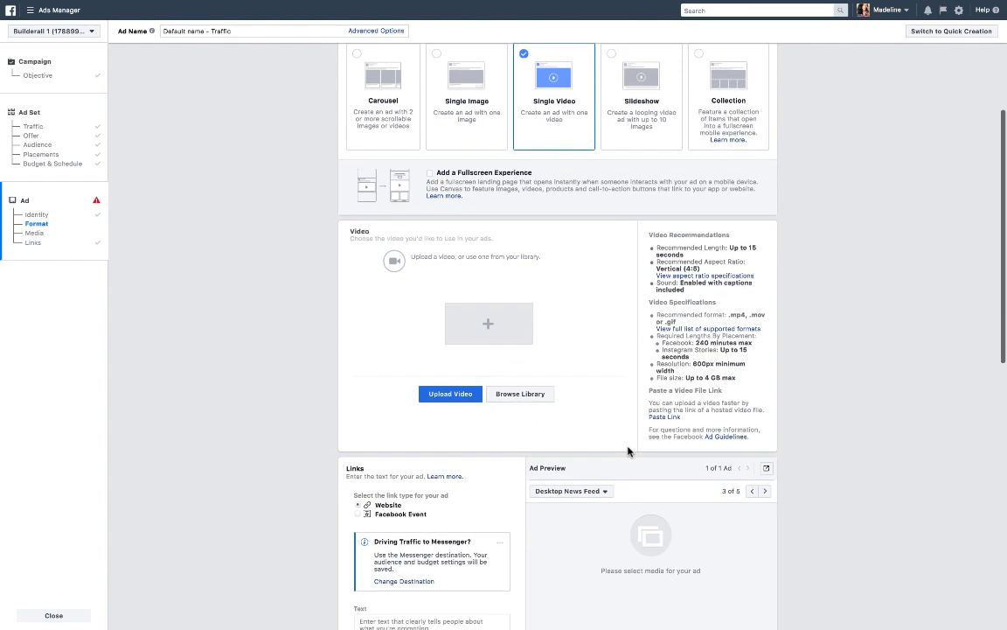
pyautogui.scroll(-3, 628, 451)
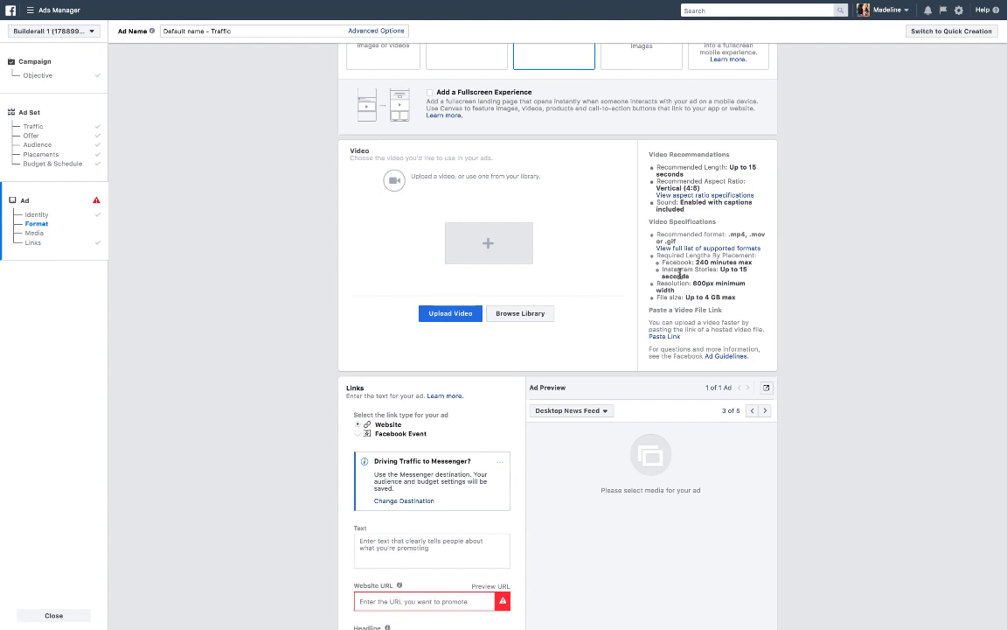
pyautogui.scroll(-4, 646, 376)
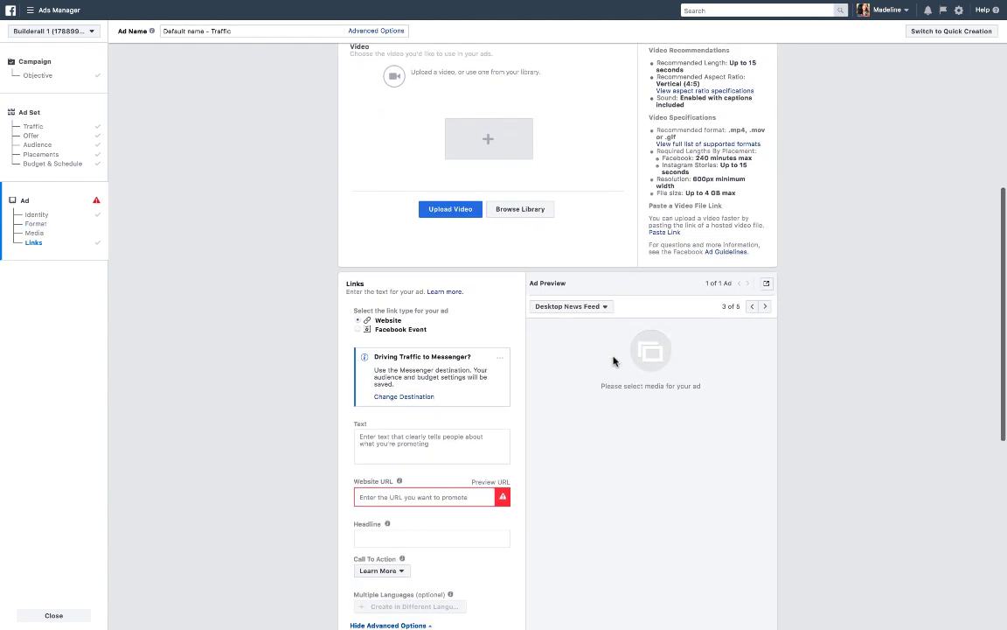
pyautogui.scroll(5, 599, 406)
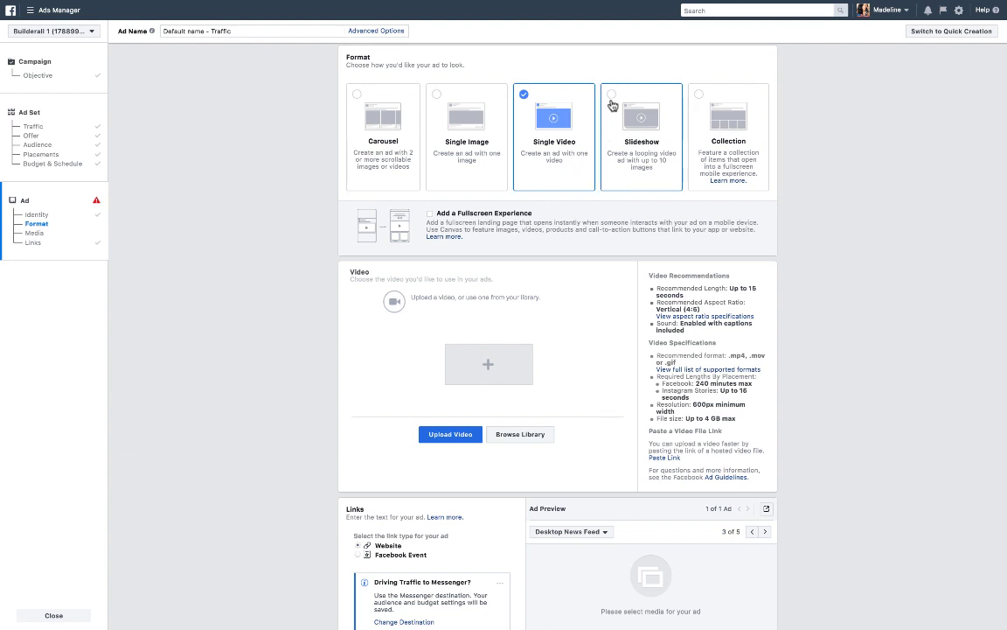
# Switch the ad format to Slideshow and open the preview placement list without changing it.
pyautogui.click(612, 105)
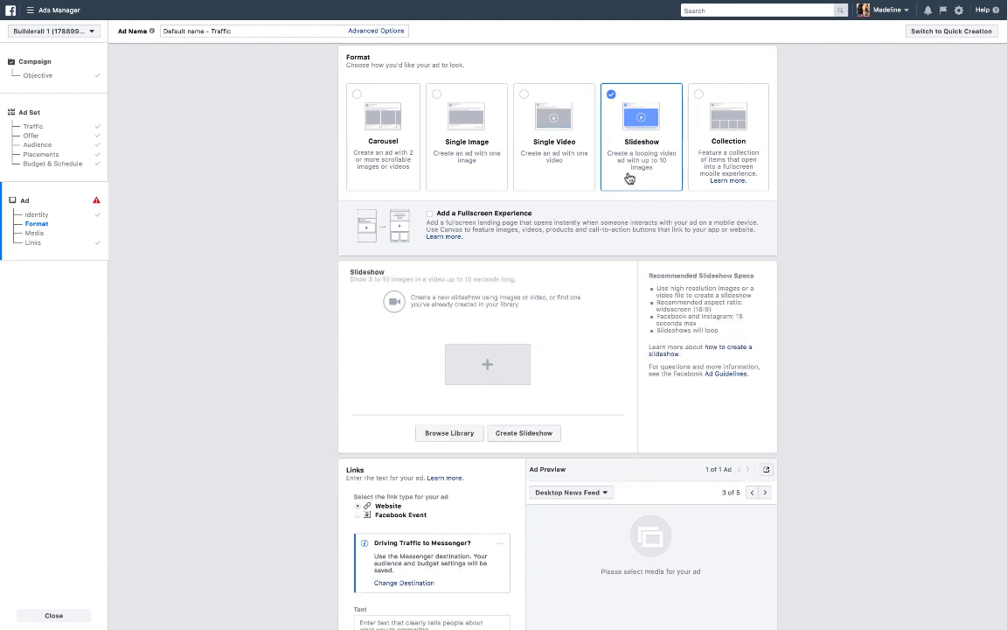
pyautogui.scroll(-1, 629, 179)
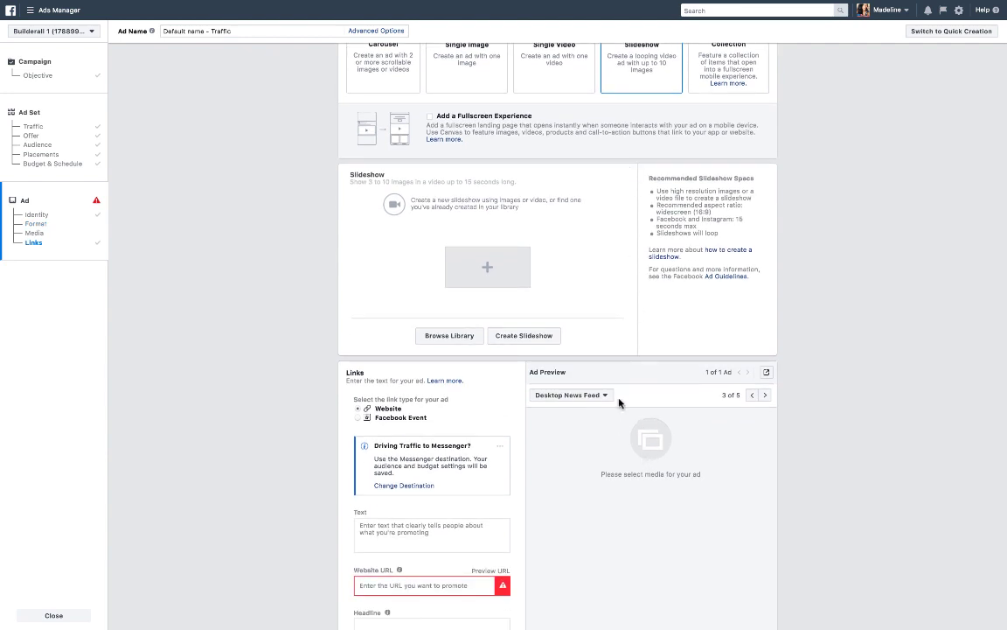
pyautogui.scroll(-1, 603, 376)
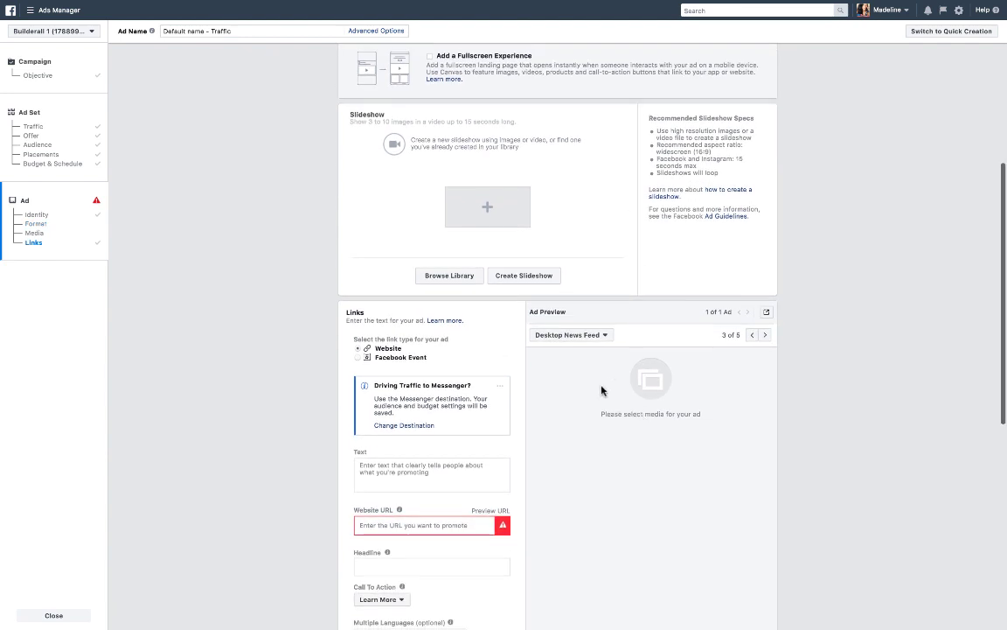
pyautogui.click(605, 336)
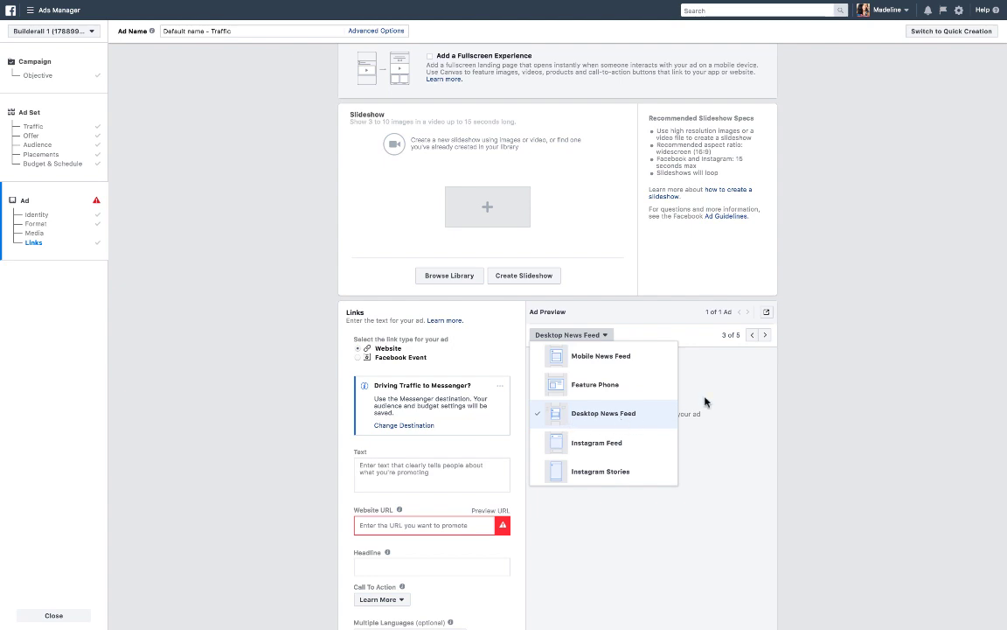
pyautogui.click(710, 399)
# Switch the ad format to Collection and review its fullscreen template options.
pyautogui.scroll(3, 719, 394)
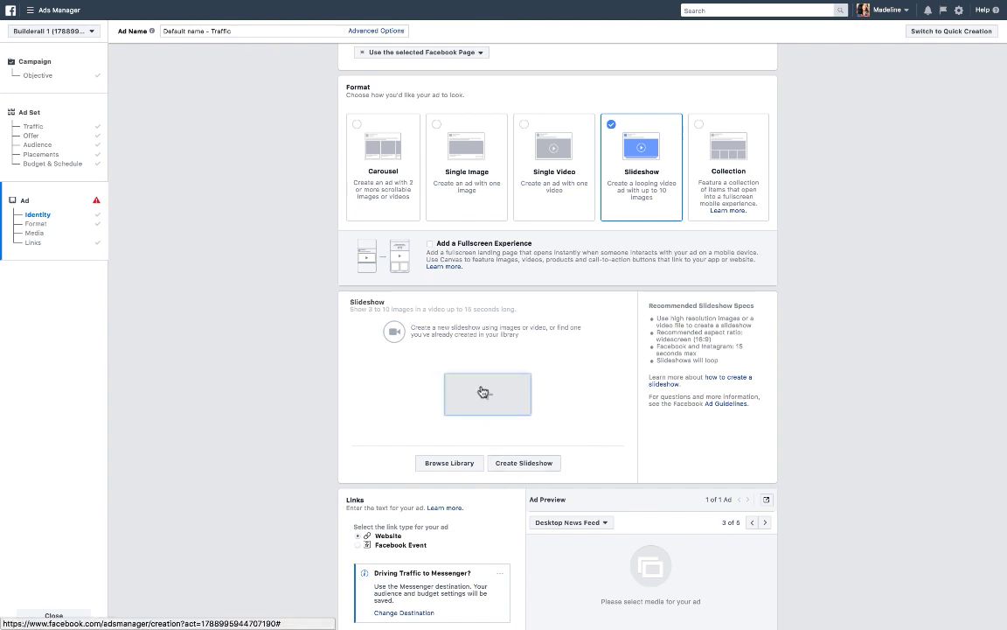
pyautogui.click(713, 168)
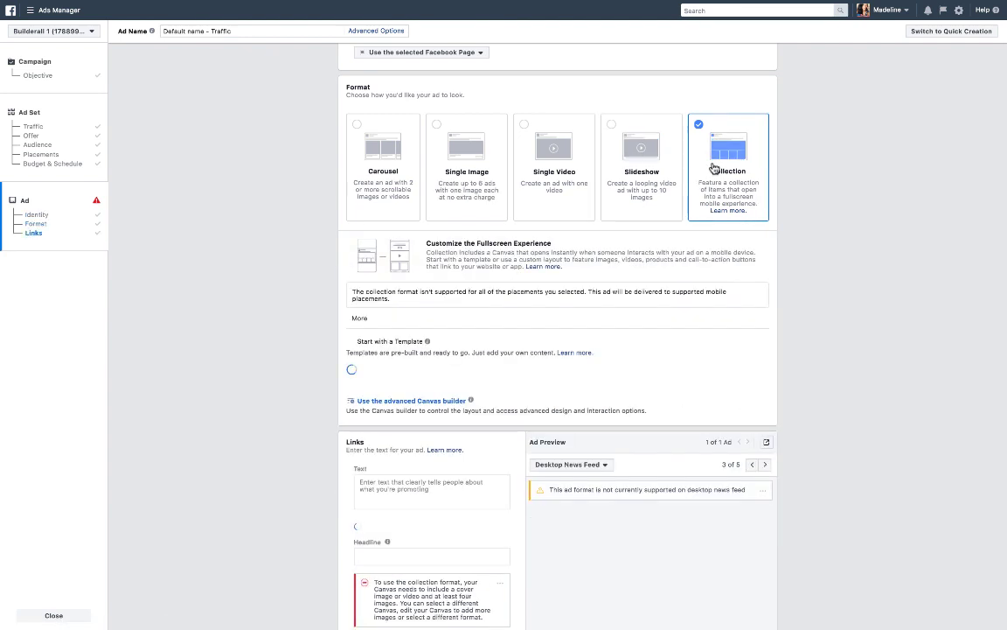
pyautogui.scroll(-3, 665, 367)
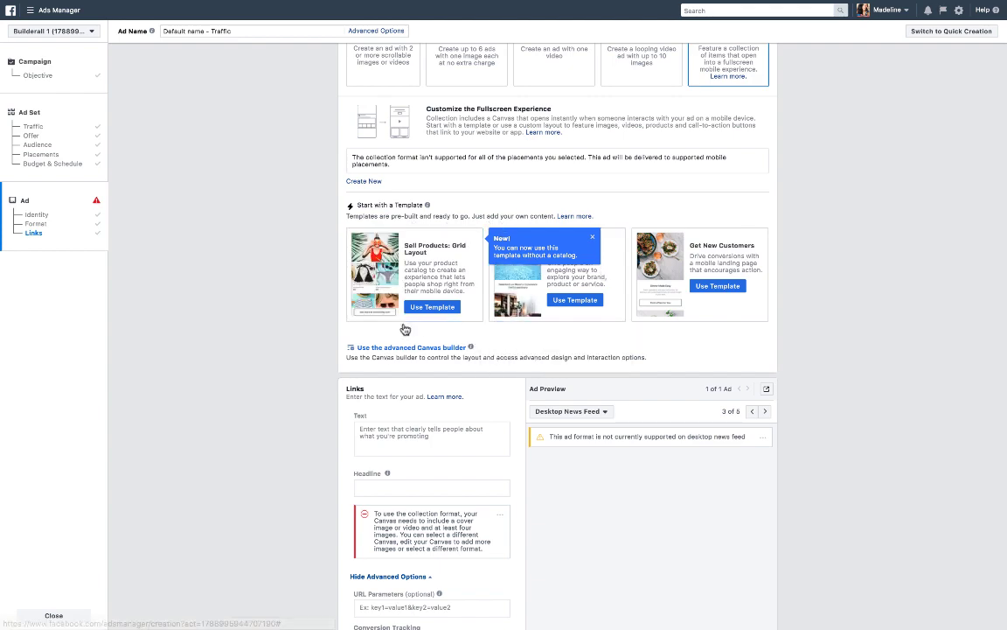
pyautogui.scroll(-1, 567, 303)
pyautogui.scroll(-3, 567, 305)
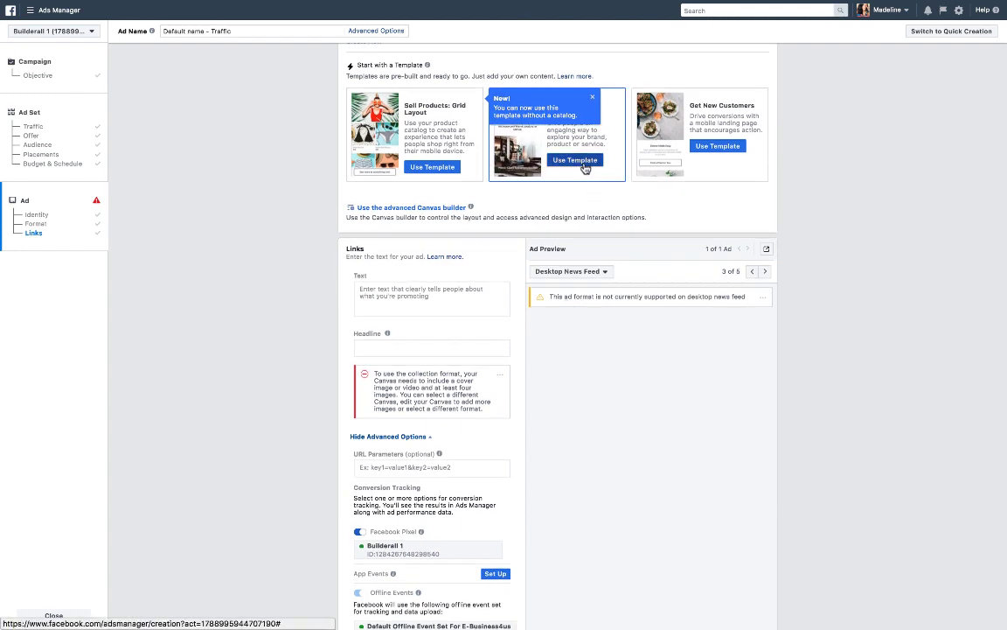
pyautogui.scroll(-4, 612, 368)
pyautogui.scroll(12, 612, 349)
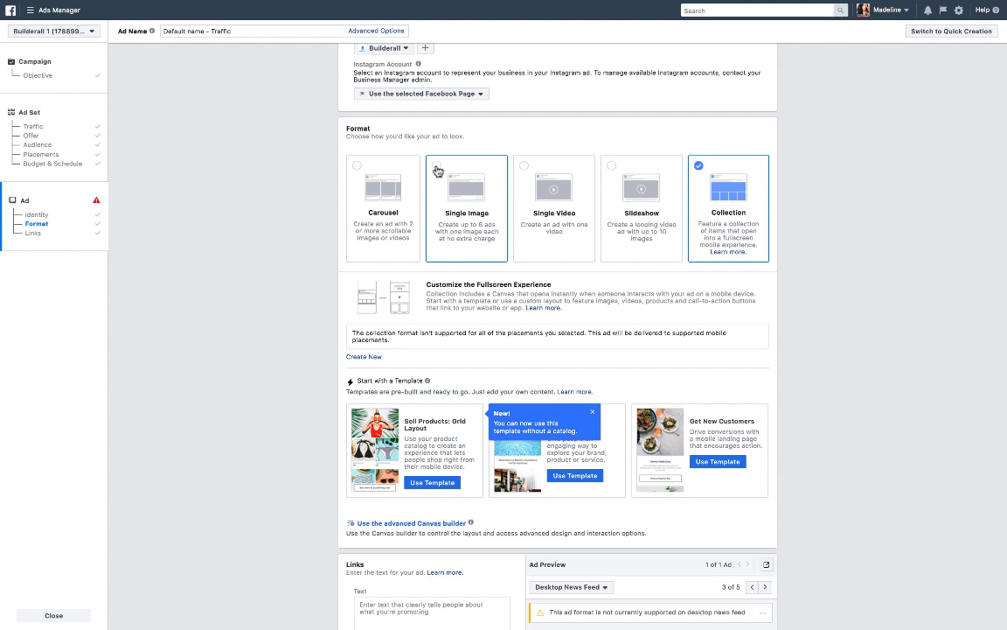
# Choose the Single Image format and open the image library to pick an ad image.
pyautogui.click(481, 174)
pyautogui.scroll(-3, 446, 310)
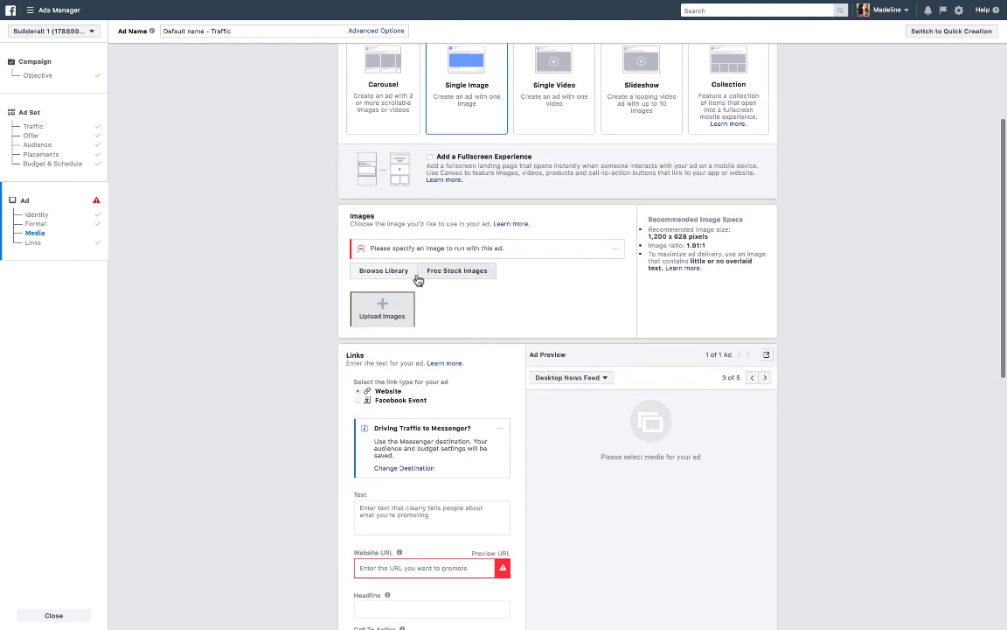
pyautogui.click(385, 272)
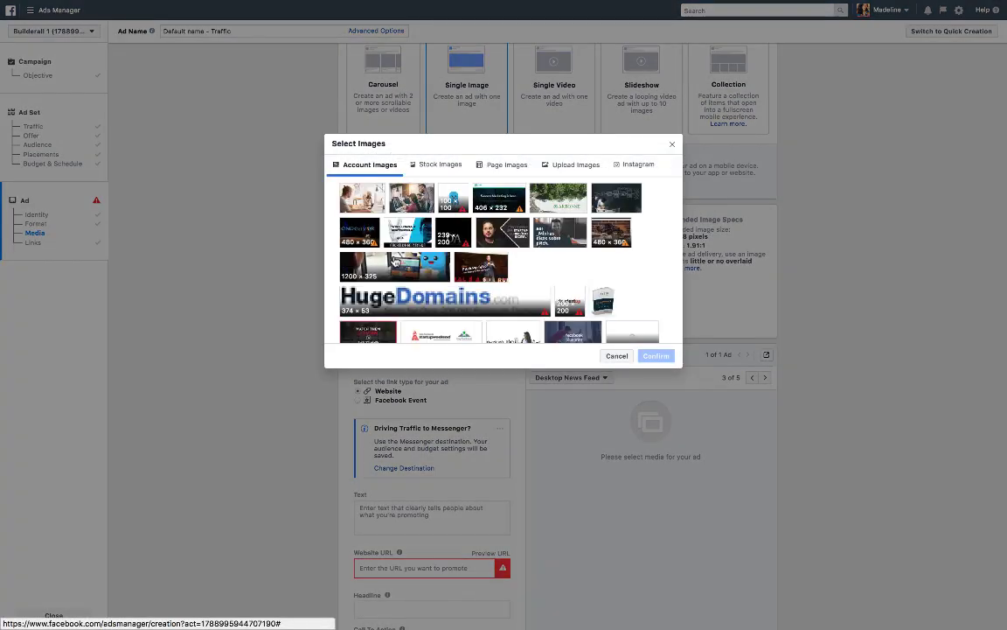
# Select the first account image, the photo of a woman at a desk, and confirm it as the ad image.
pyautogui.click(368, 195)
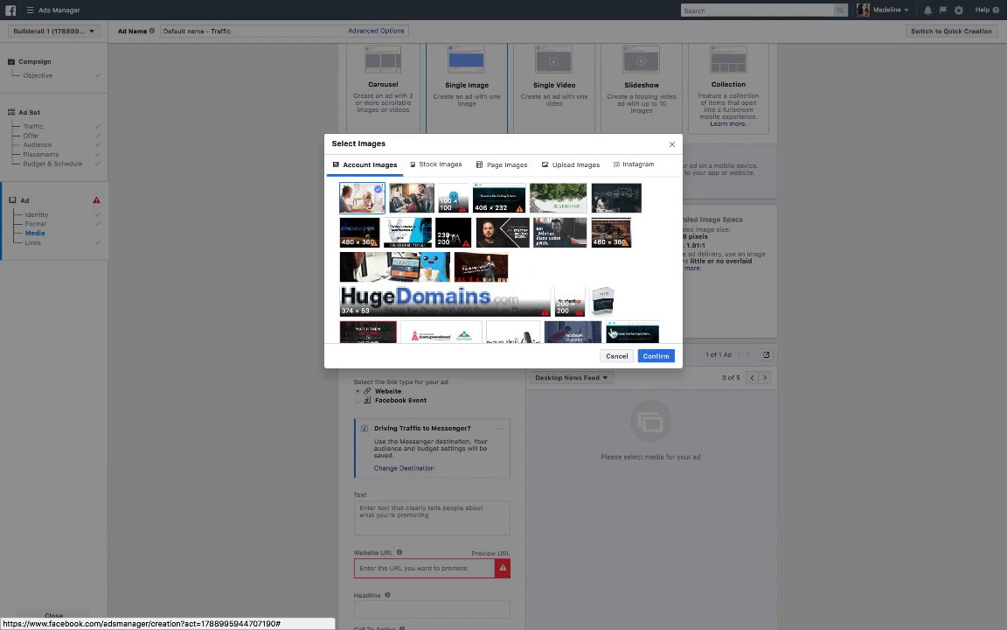
pyautogui.click(656, 355)
# Enter the ad's primary text as "Here is where you add content.".
pyautogui.scroll(-3, 632, 498)
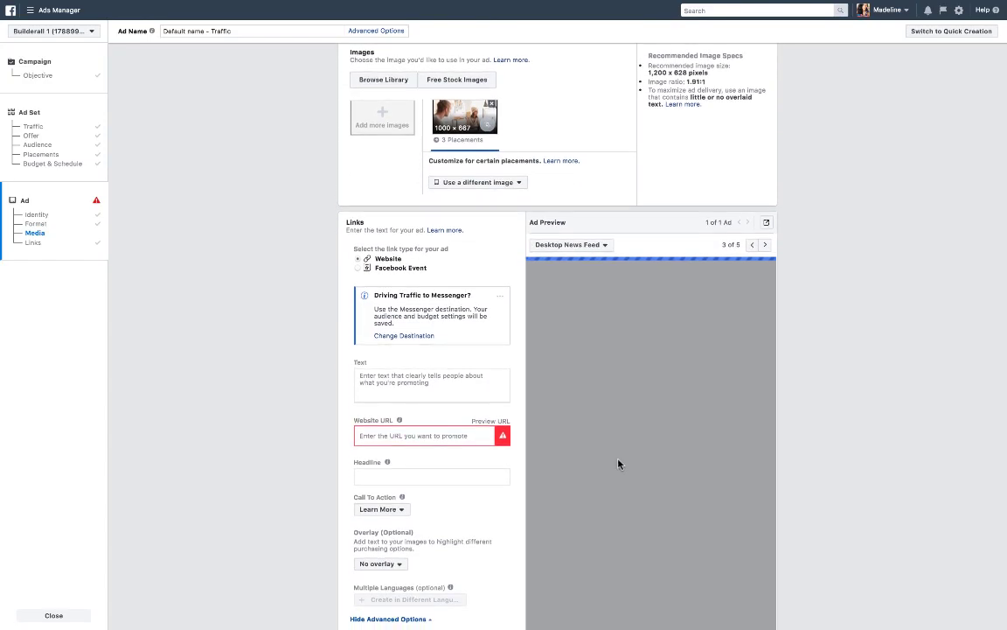
pyautogui.scroll(-2, 644, 374)
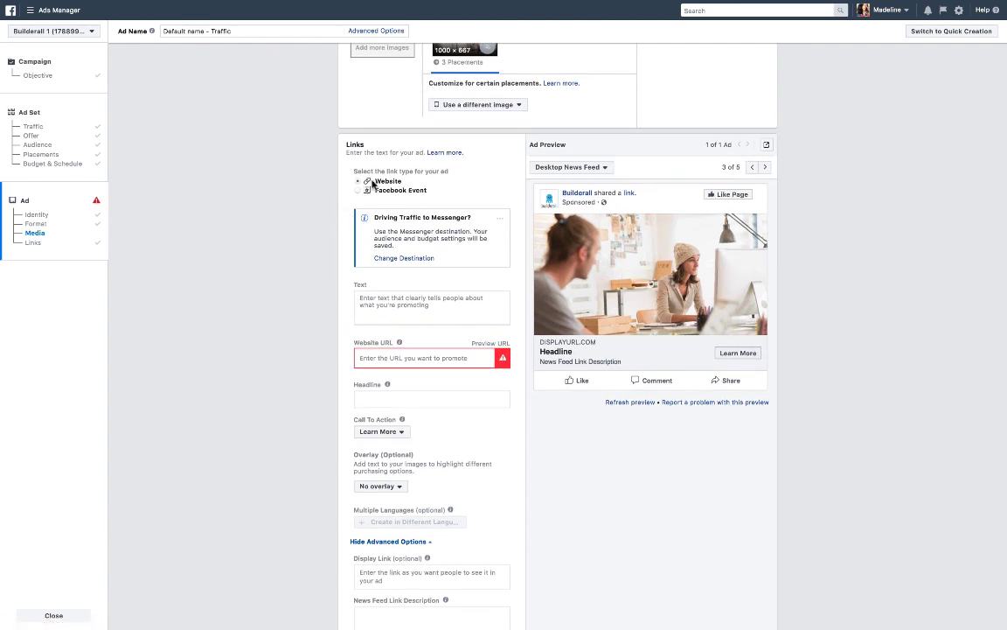
pyautogui.scroll(-2, 373, 261)
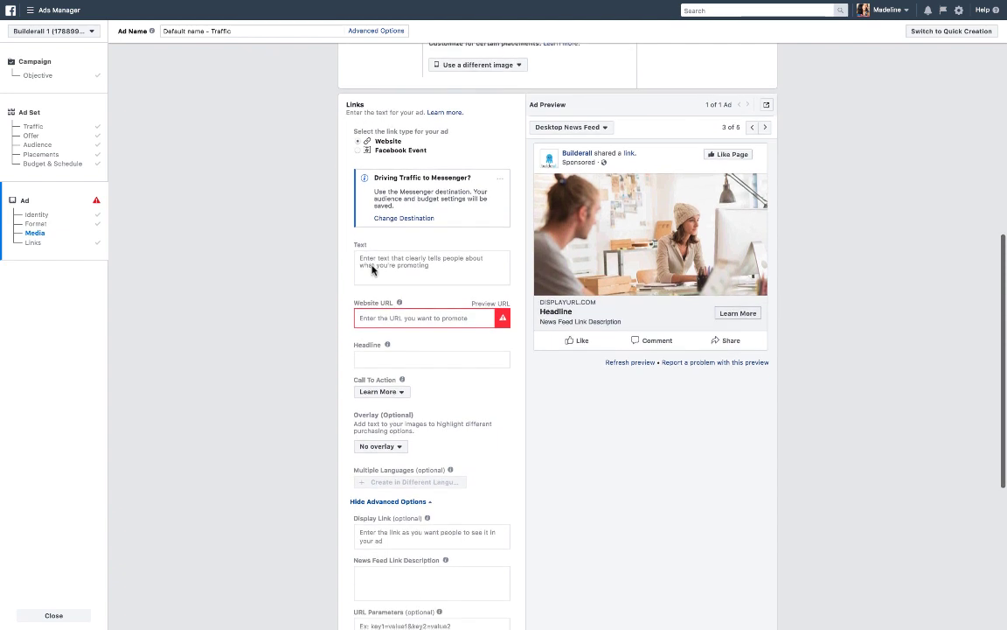
pyautogui.click(373, 252)
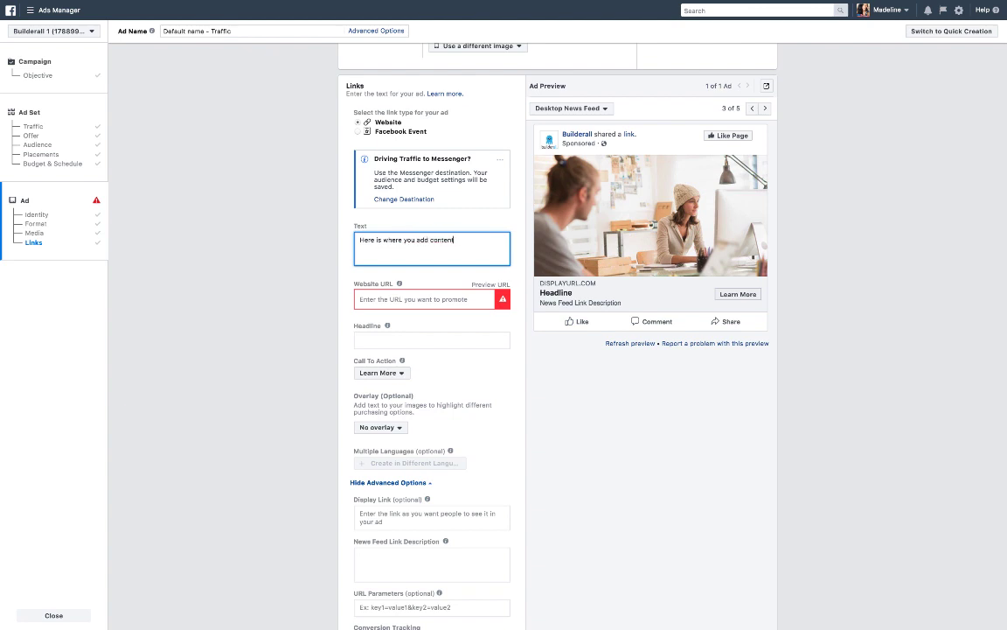
pyautogui.click(368, 298)
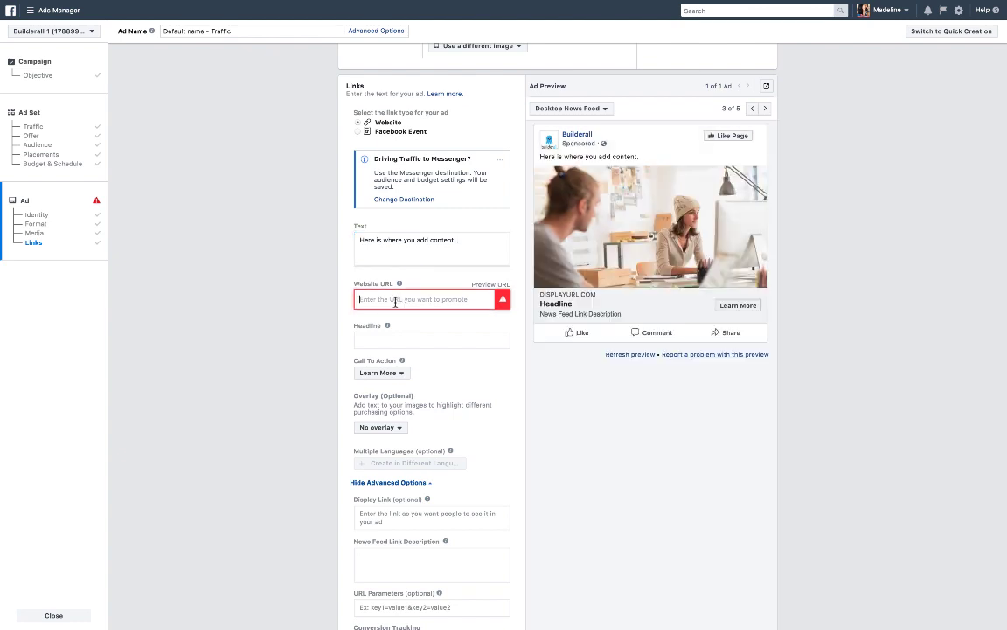
# Open builderall.com in a new browser tab, copy its address, and return to the Ads Manager tab.
pyautogui.moveTo(553, 4)
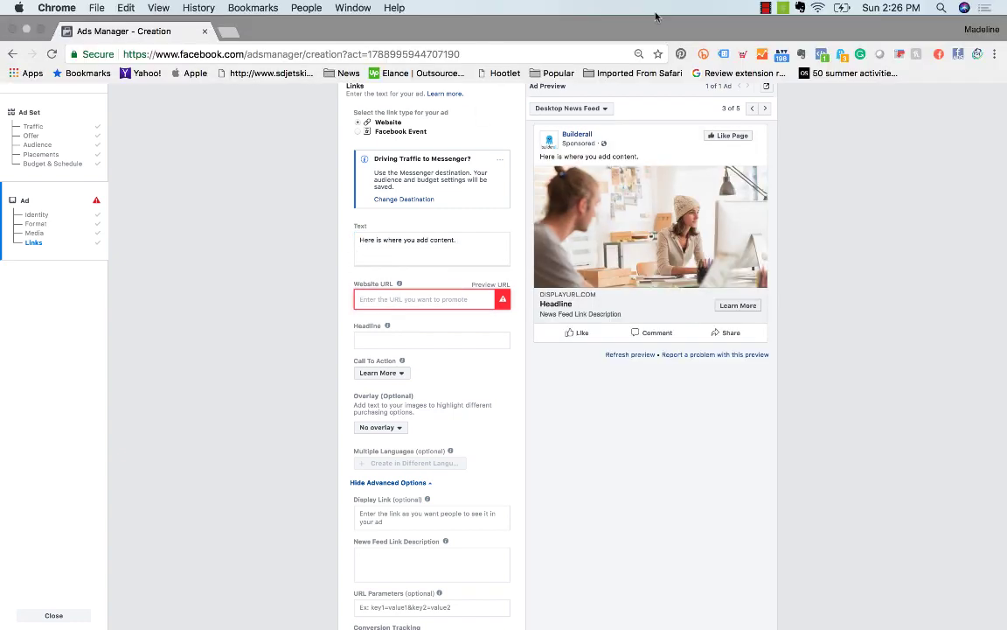
pyautogui.click(228, 33)
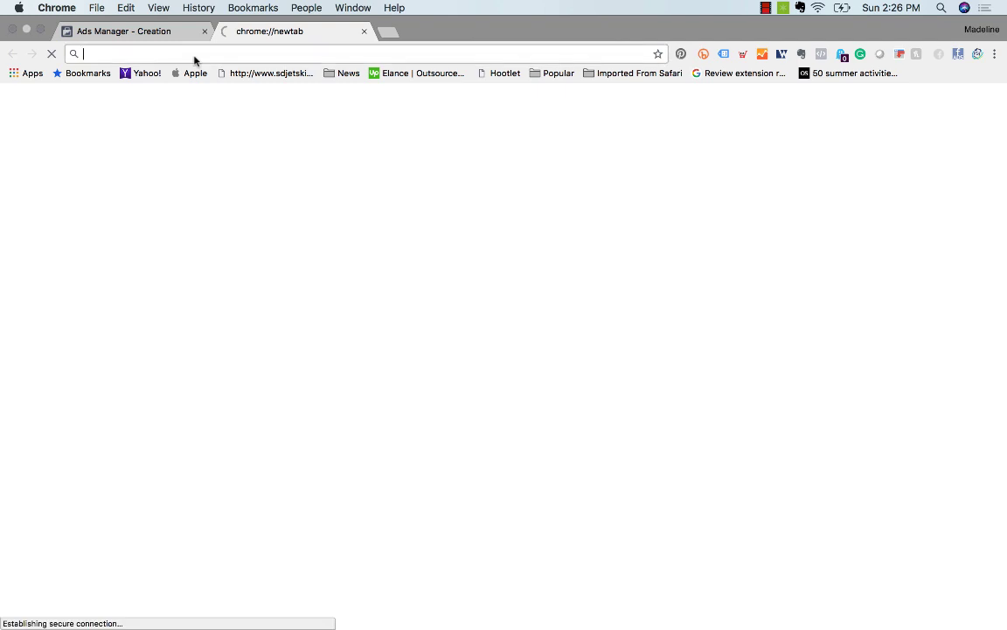
pyautogui.write('builderall')
pyautogui.press('Return')
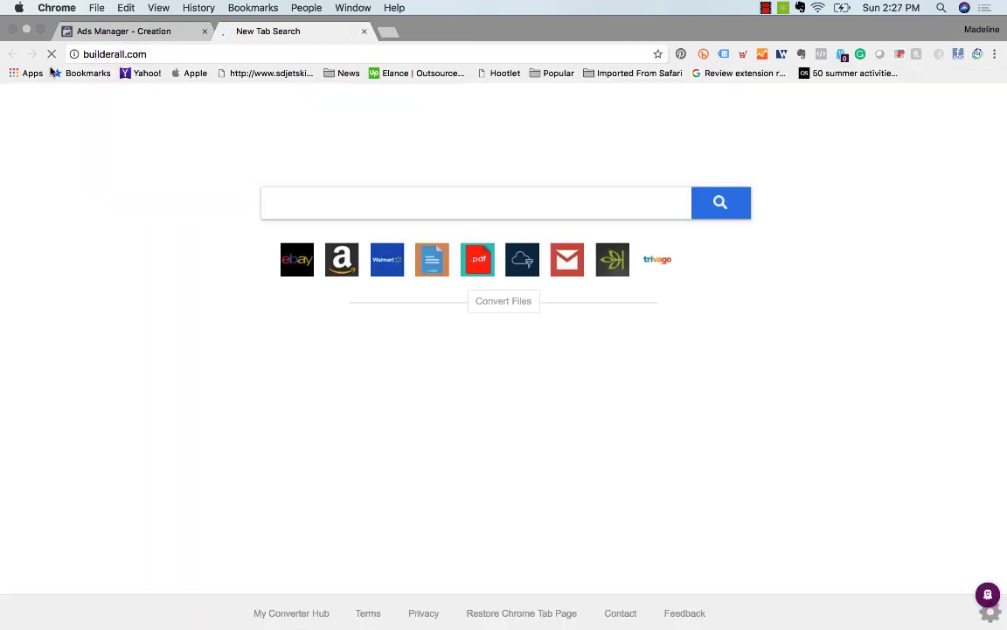
pyautogui.click(136, 55)
pyautogui.rightClick(137, 56)
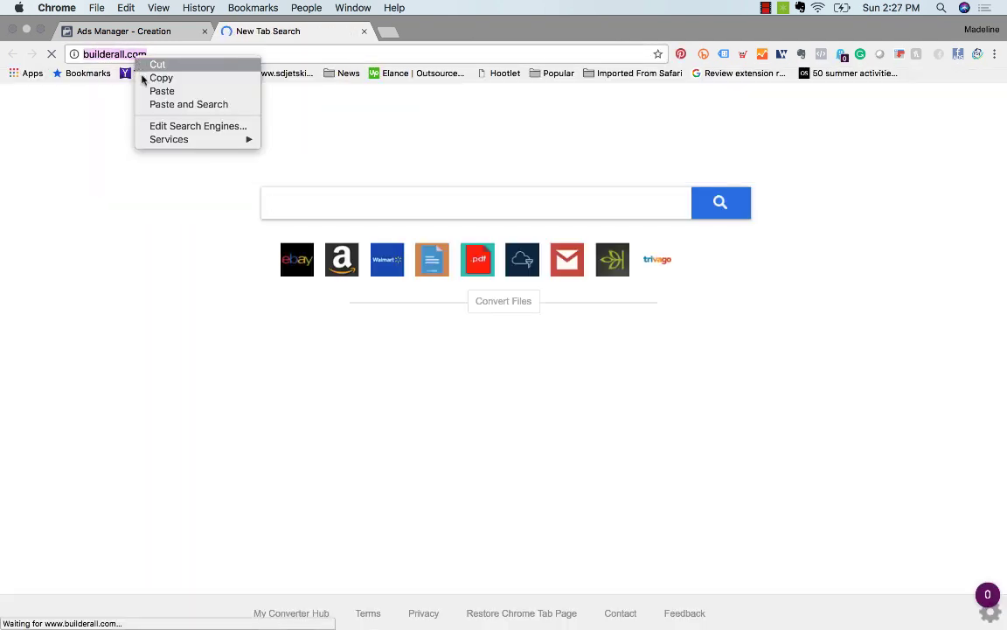
pyautogui.click(145, 78)
pyautogui.click(157, 31)
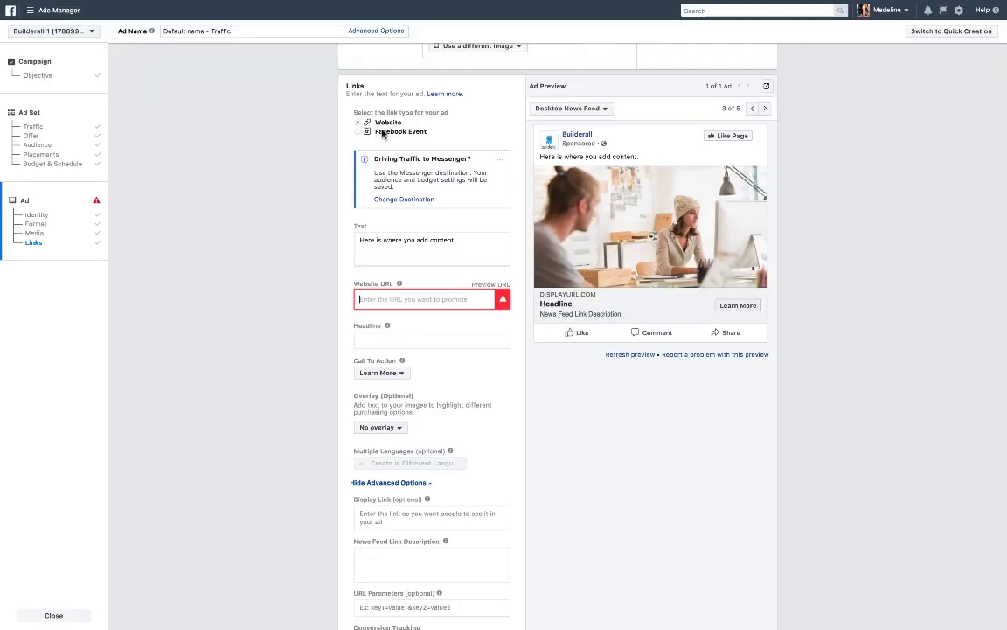
# Paste the copied builderall.com address into the Website URL field.
pyautogui.click(378, 302)
pyautogui.hotkey('ctrl', 'v')
pyautogui.click(395, 339)
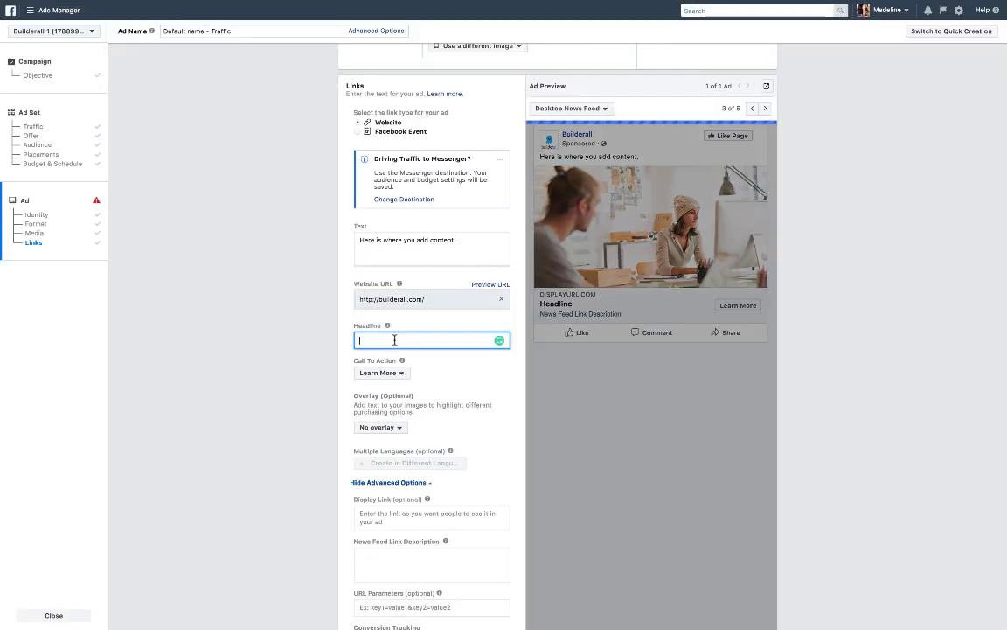
# Set the ad headline to "Builderall - 7 Day Free Trail".
pyautogui.scroll(1, 422, 367)
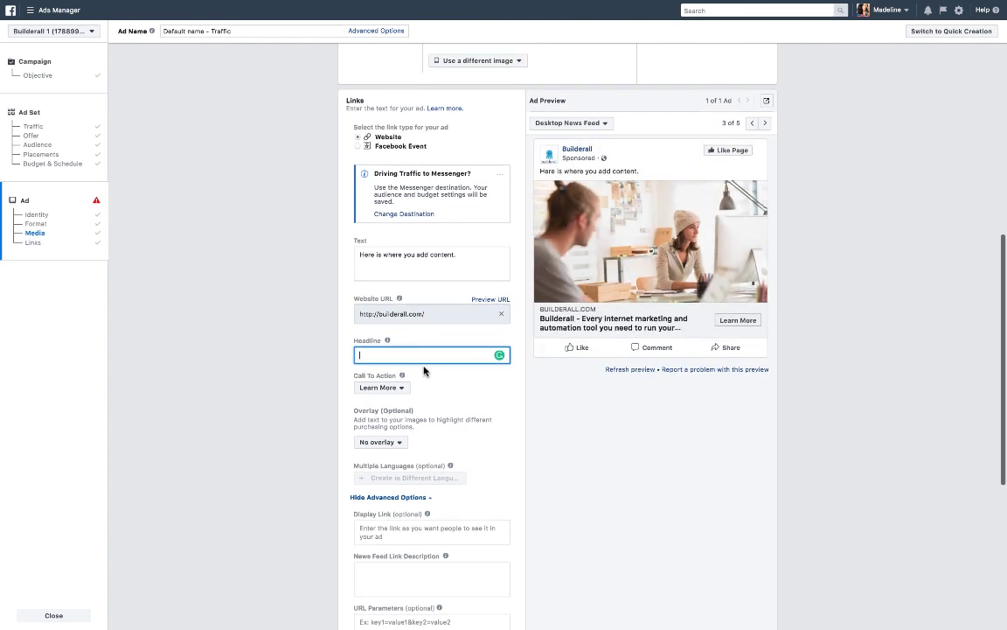
pyautogui.write('Builderall - Every')
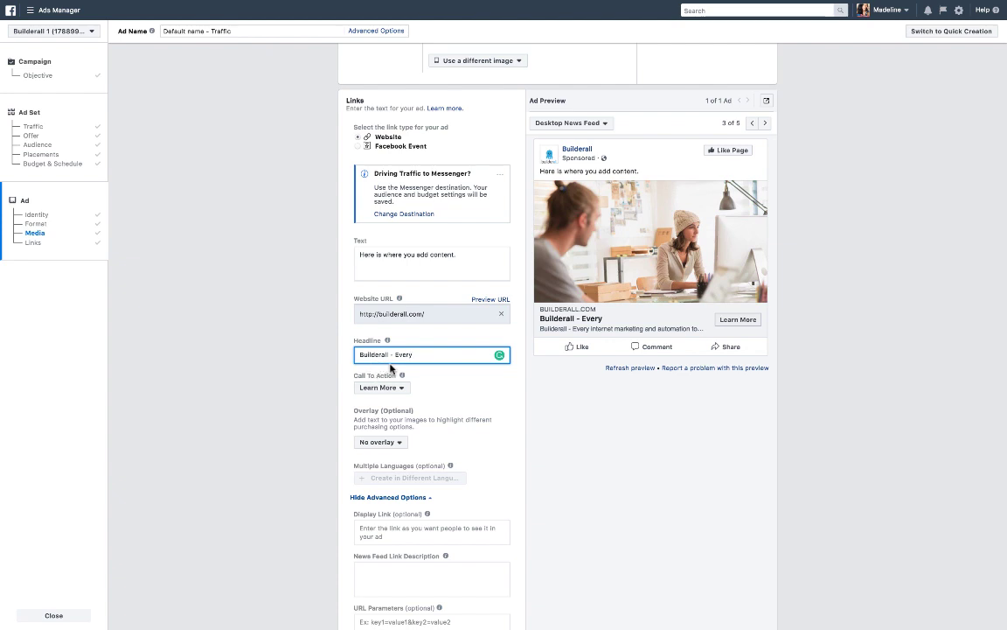
pyautogui.press('BackSpace')
pyautogui.press('BackSpace')
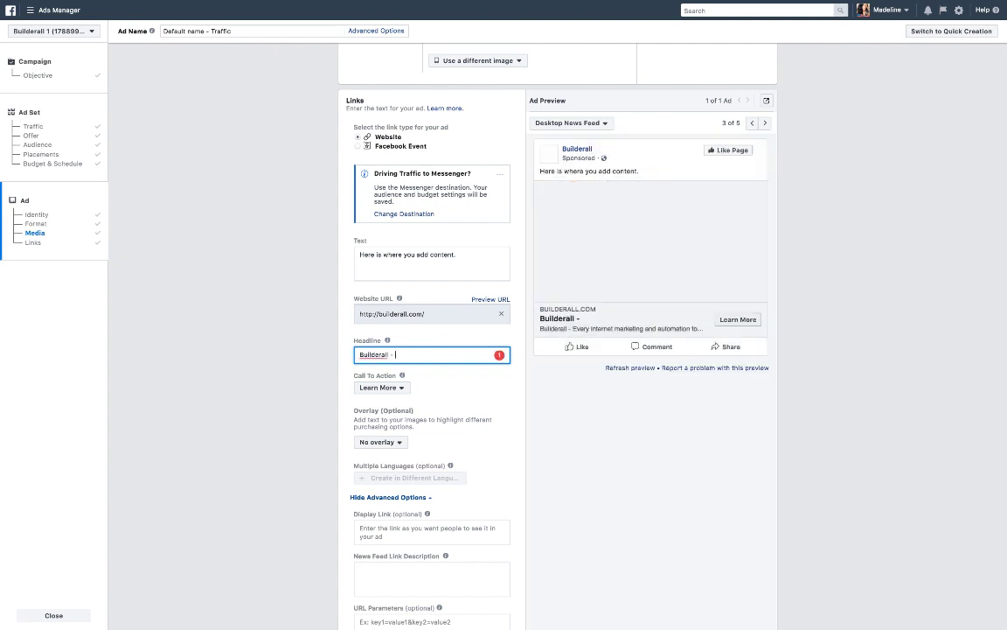
pyautogui.write('&')
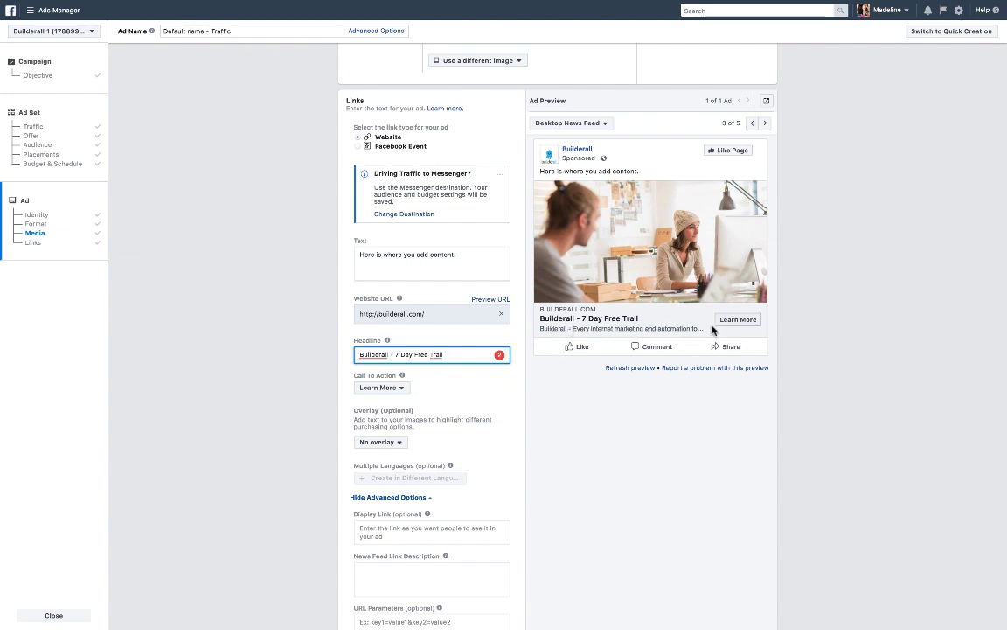
# Open the Call To Action options and browse them, keeping Learn More selected.
pyautogui.scroll(-1, 587, 442)
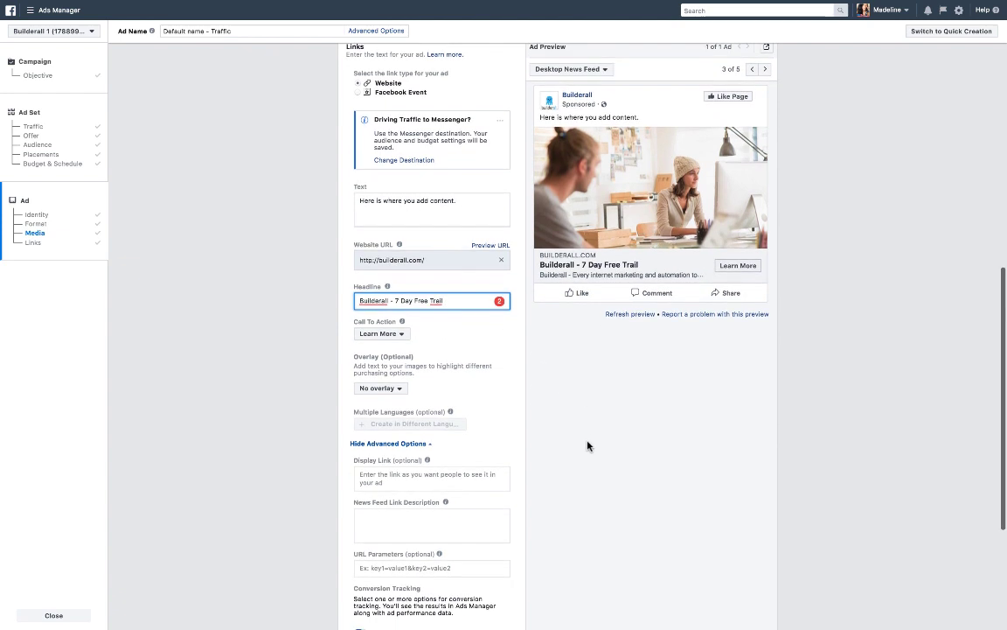
pyautogui.click(401, 337)
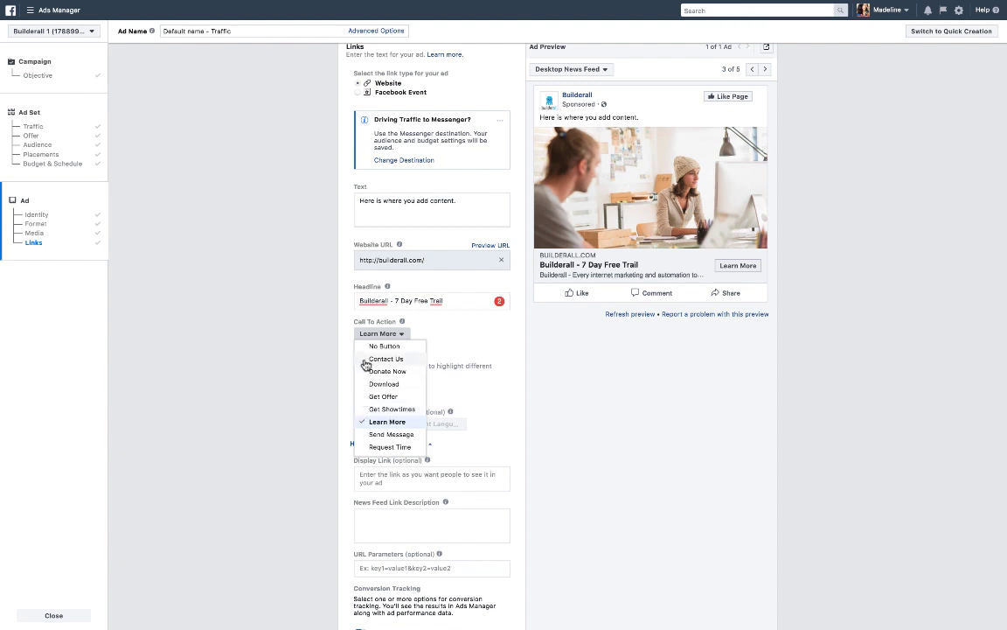
pyautogui.scroll(-5, 364, 399)
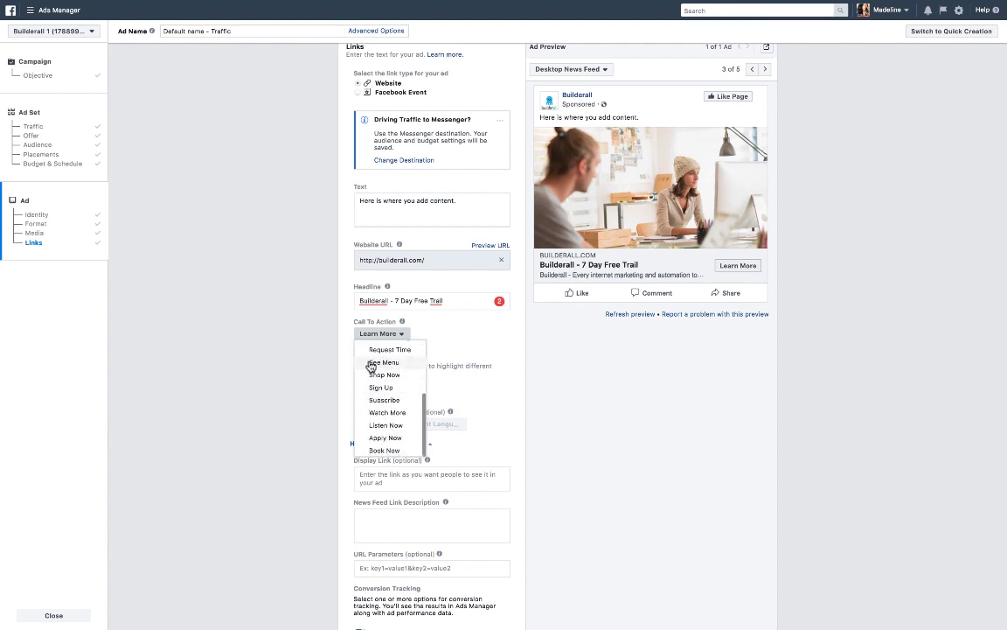
pyautogui.scroll(5, 367, 368)
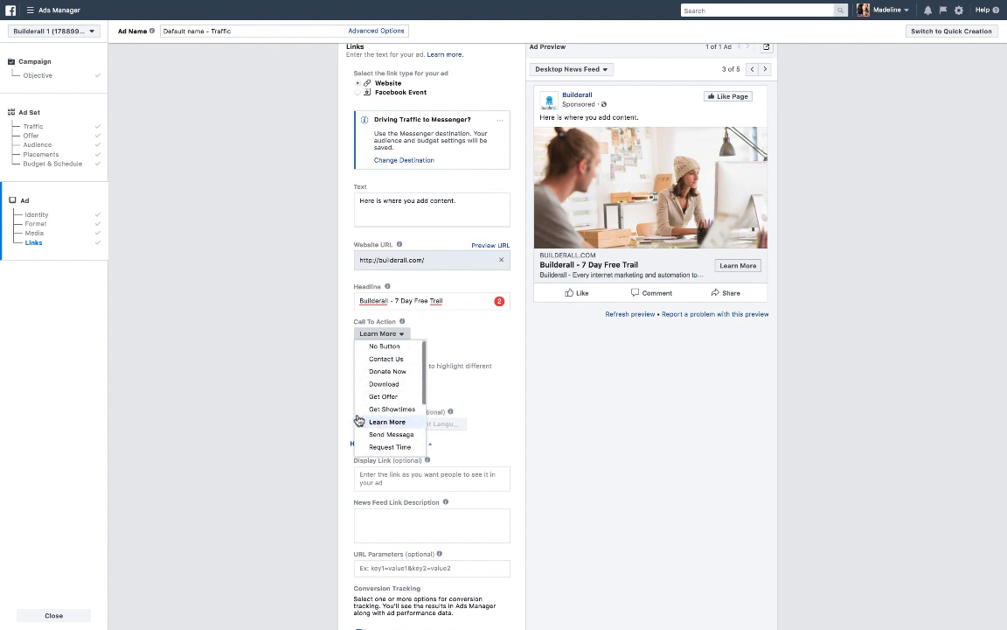
pyautogui.scroll(-1, 337, 389)
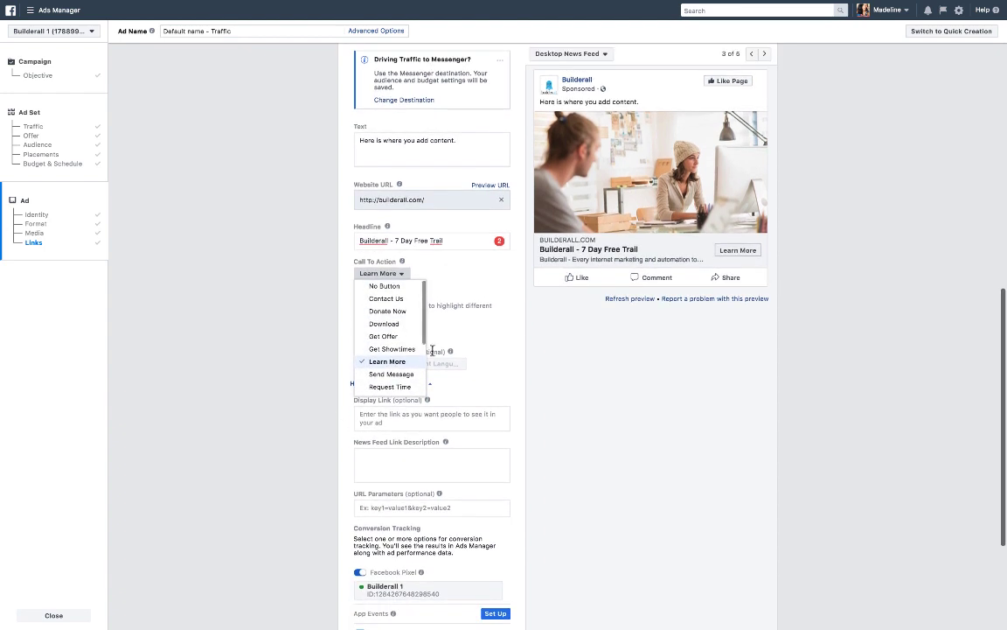
pyautogui.click(458, 333)
# Confirm the ad to finish creating the campaign.
pyautogui.scroll(-2, 401, 390)
pyautogui.scroll(-3, 401, 390)
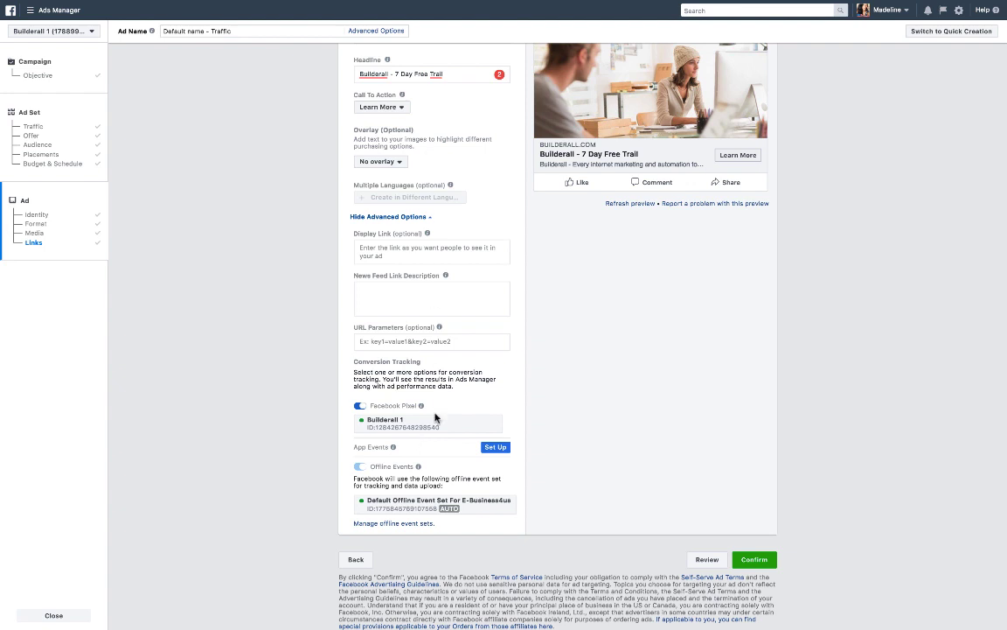
pyautogui.click(750, 560)
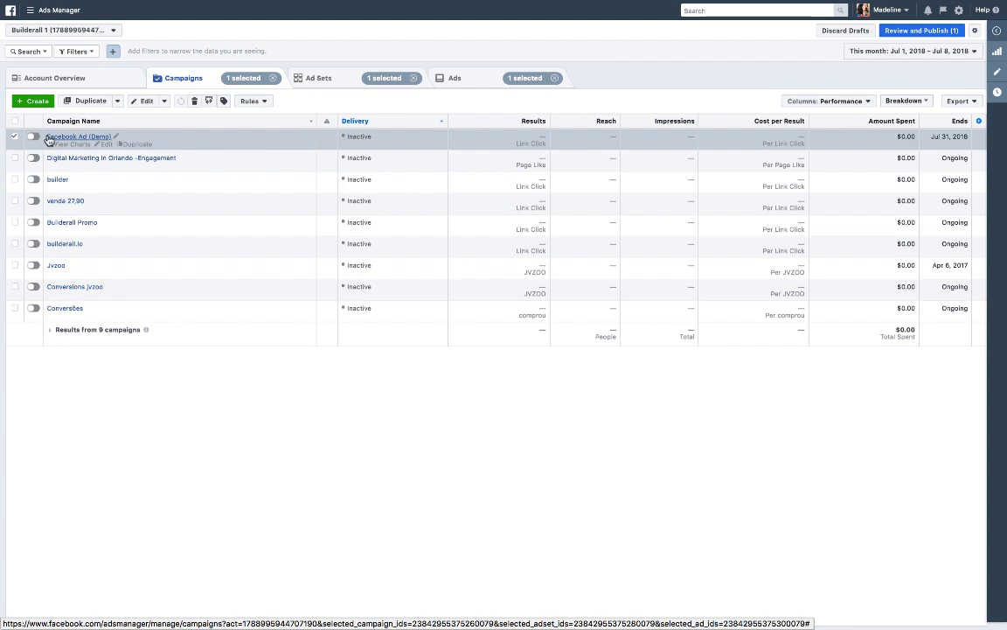
pyautogui.moveTo(694, 5)
pyautogui.click(765, 10)
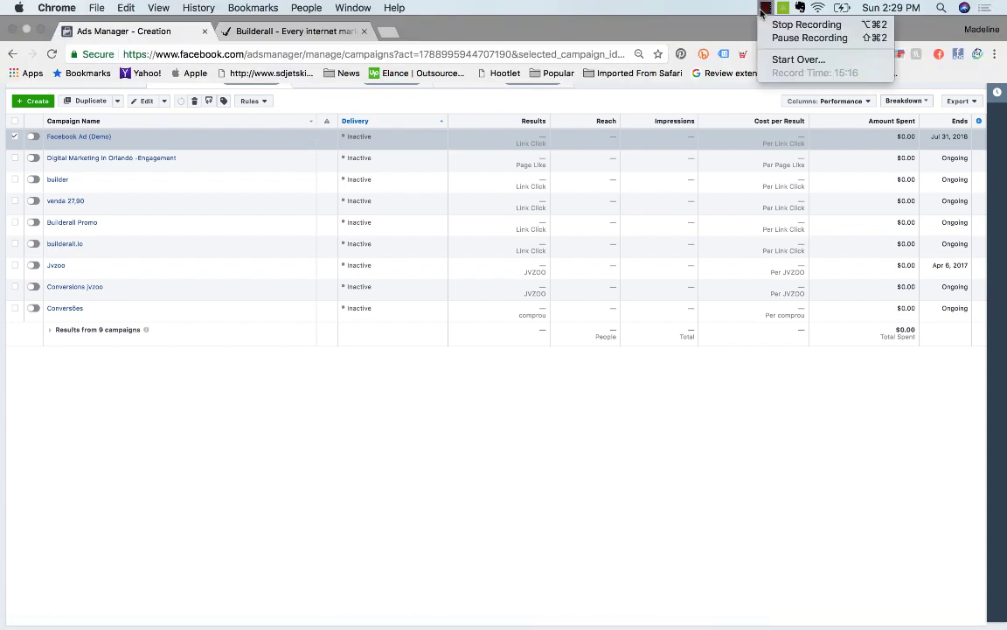